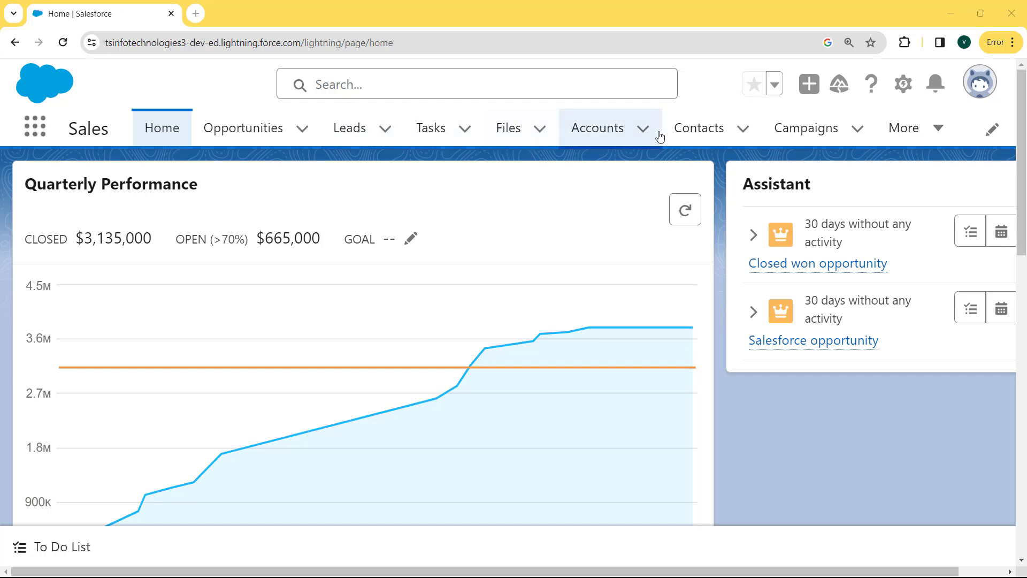
Start creating a new report from the Reports page
click(938, 131)
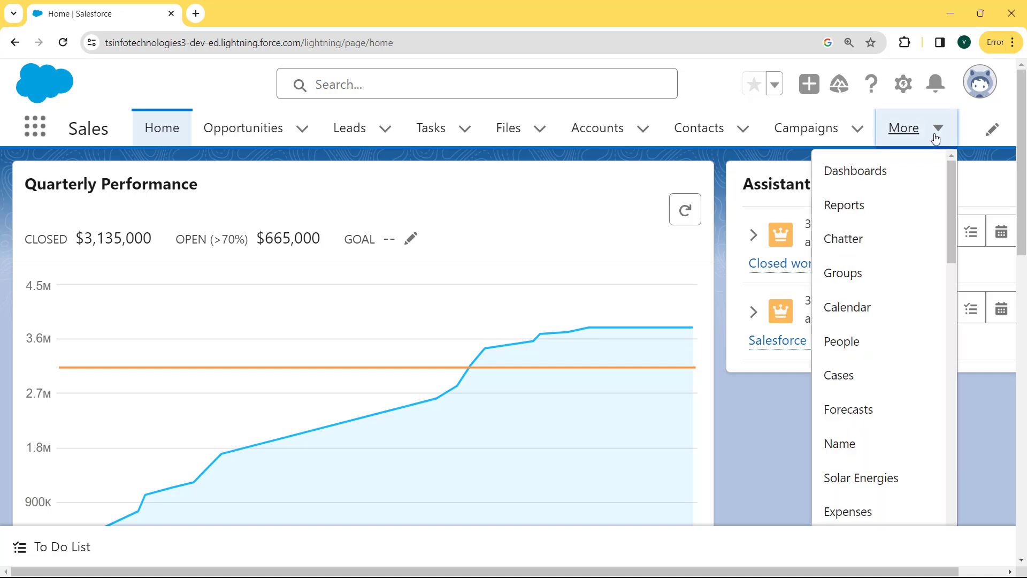
click(854, 215)
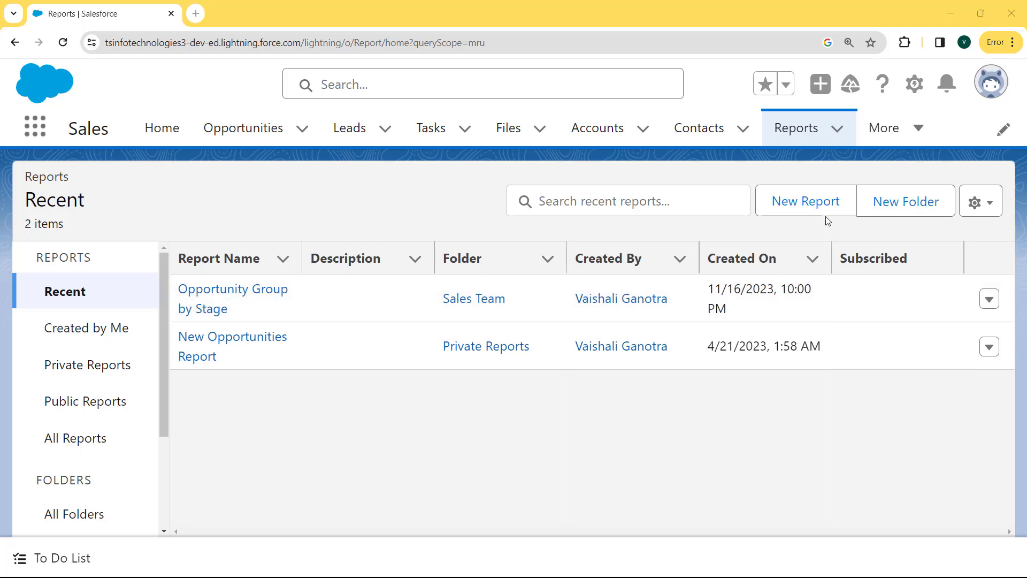
click(791, 201)
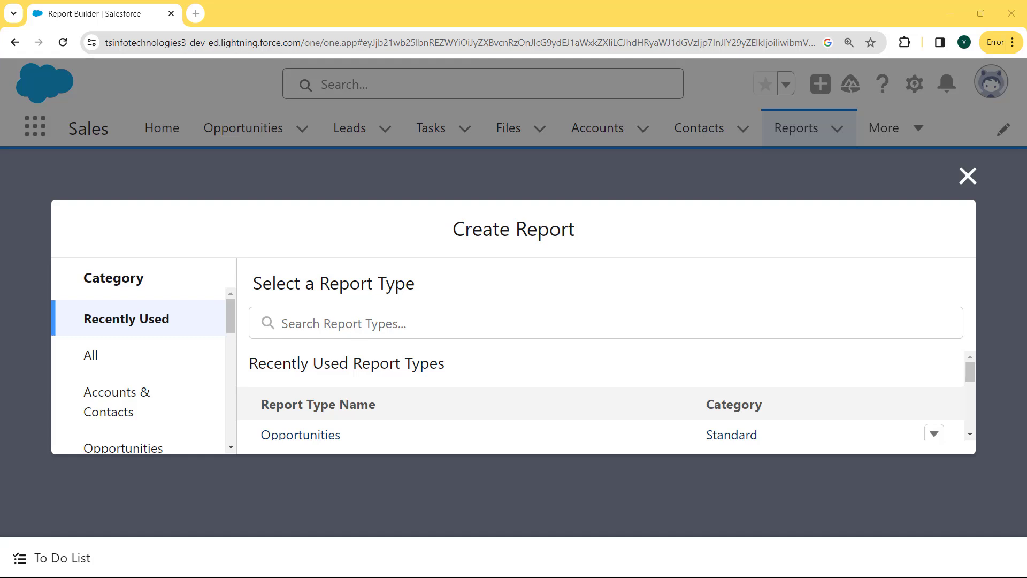
Search all report types for "account" and start a report of the Accounts type
drag(971, 377, 969, 406)
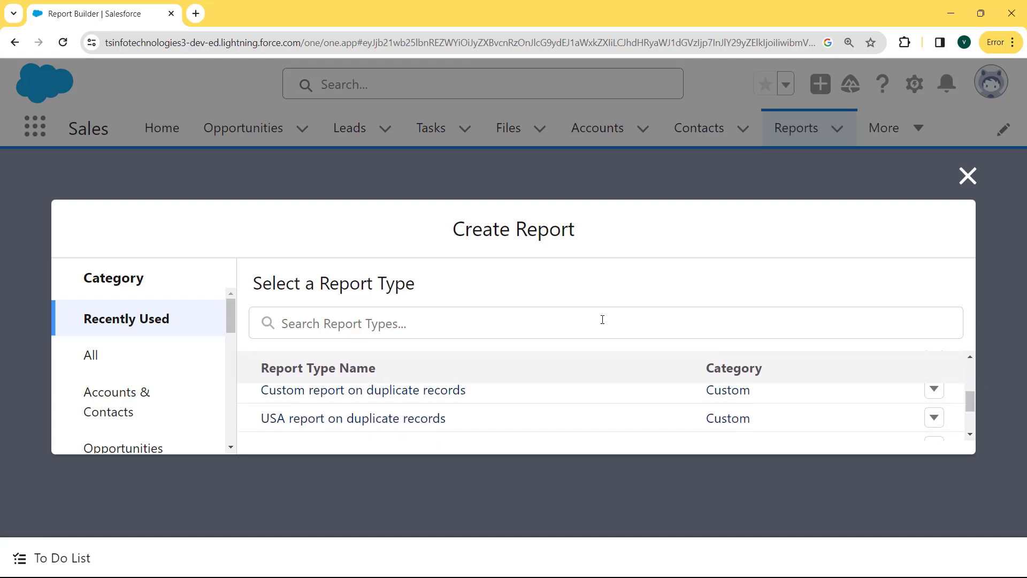
click(468, 317)
text(account)
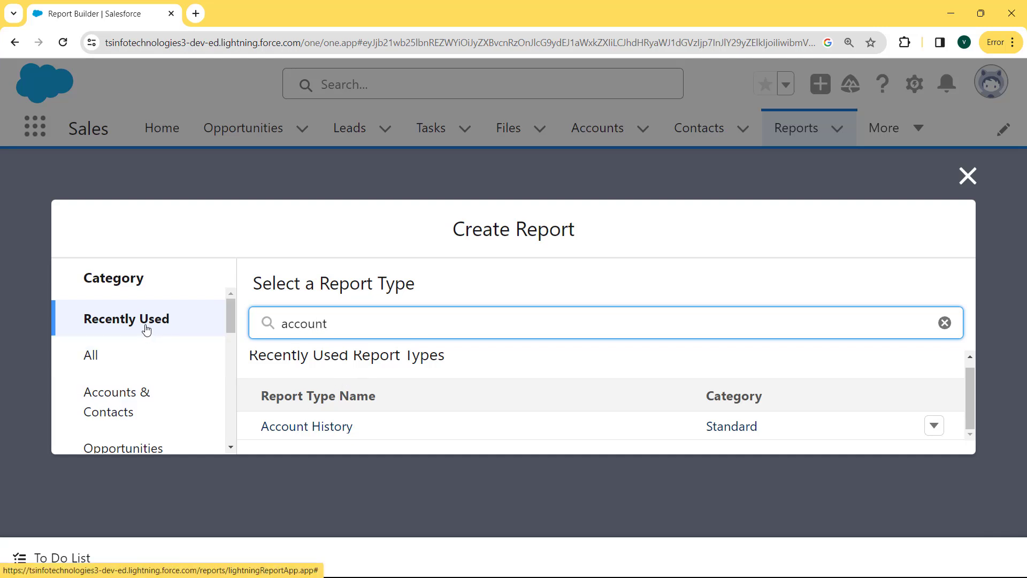
click(91, 355)
click(824, 401)
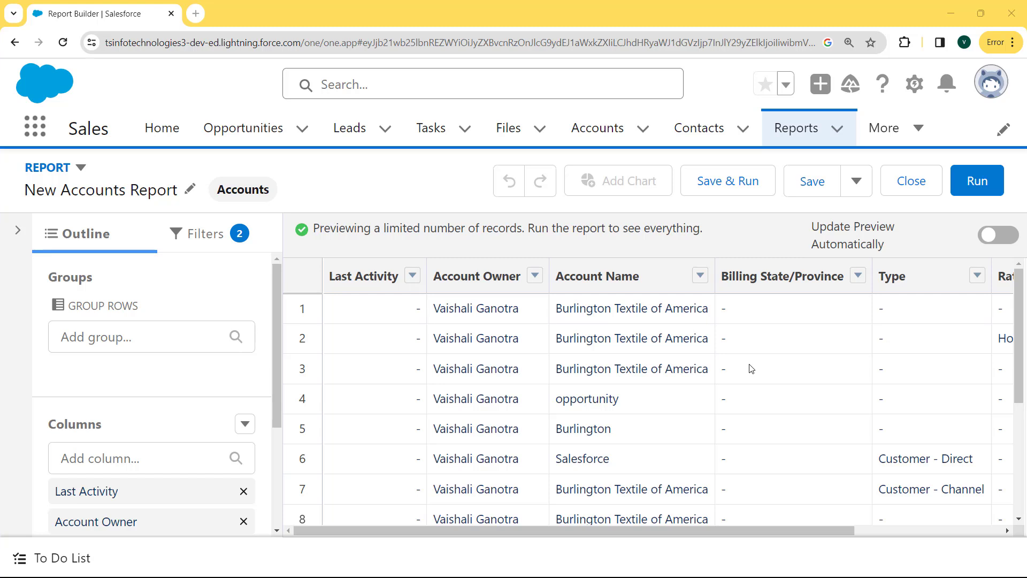
Add a Type filter equal to Customer - Channel and Customer - Direct, and refresh the report preview
click(202, 234)
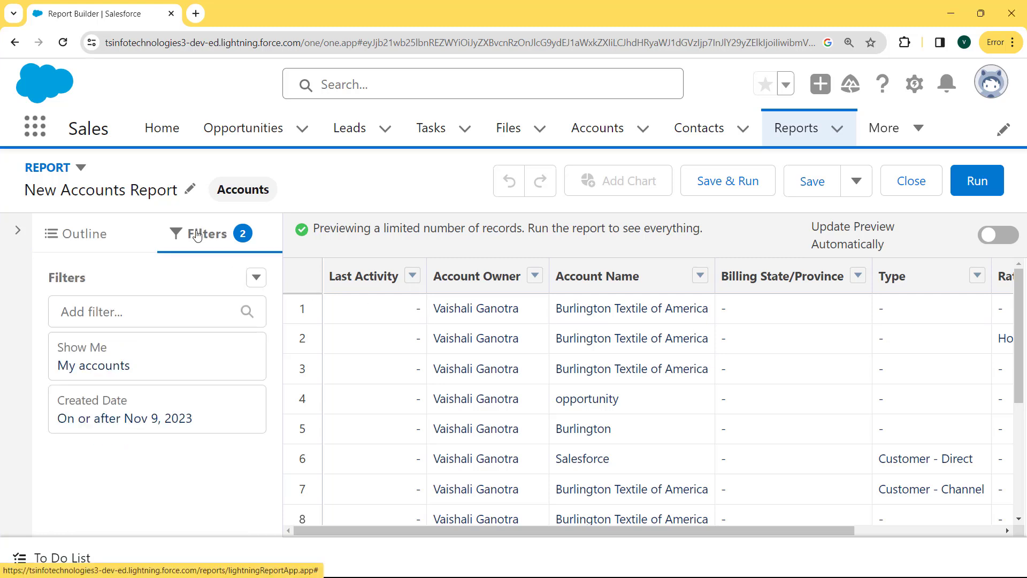
click(105, 321)
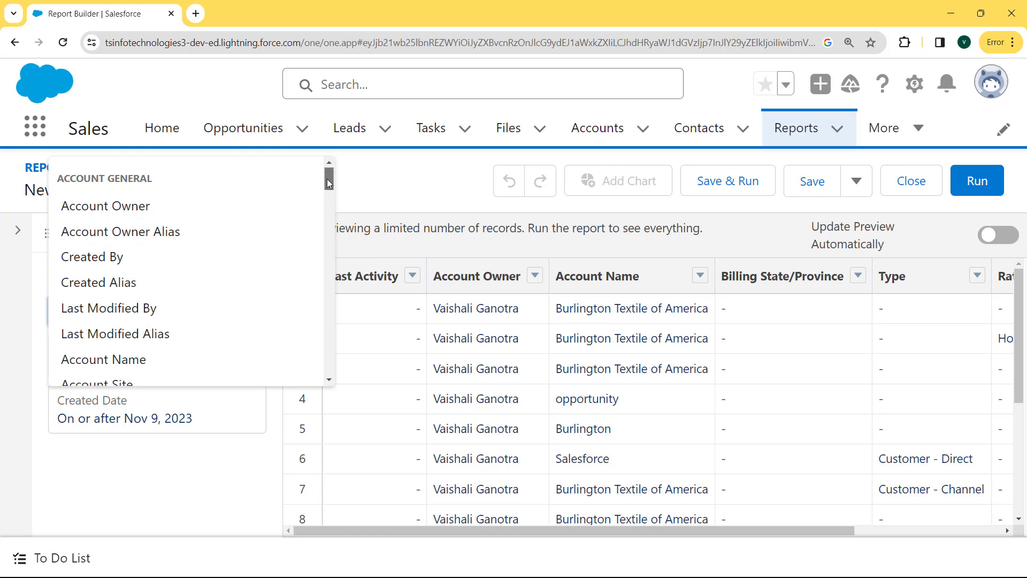
scroll(145, 235, down, 3)
click(145, 235)
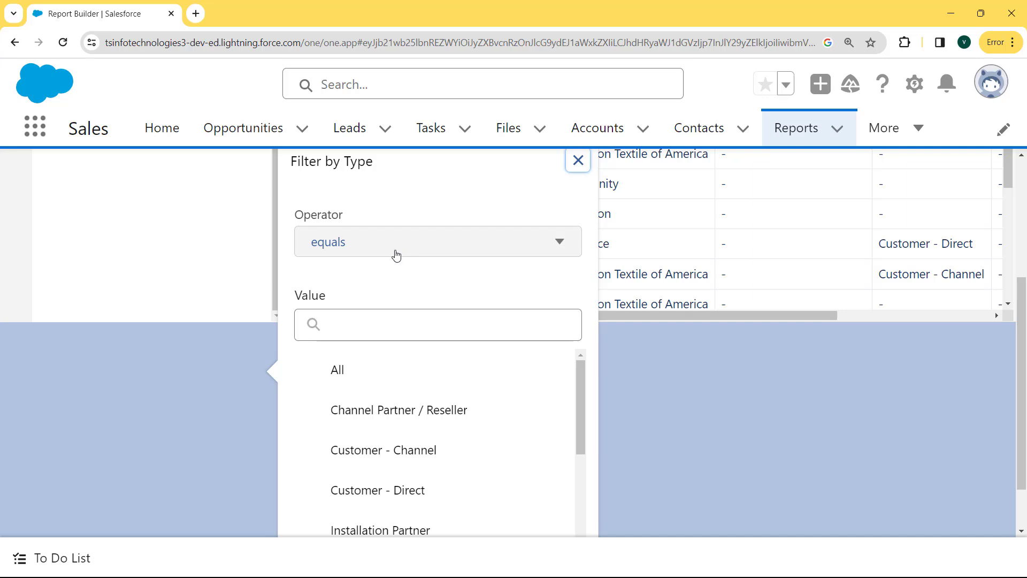
click(372, 328)
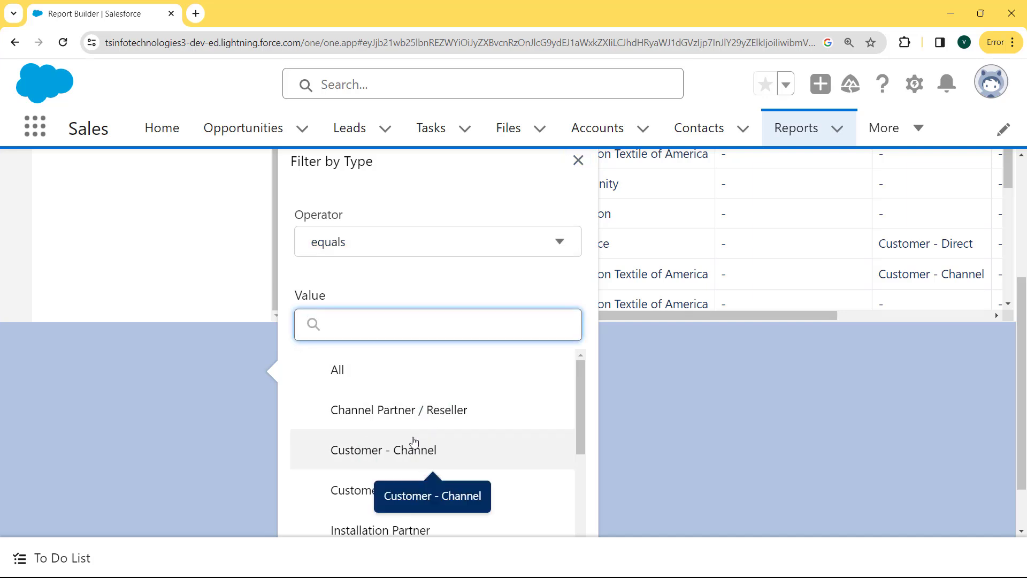
click(402, 449)
click(347, 493)
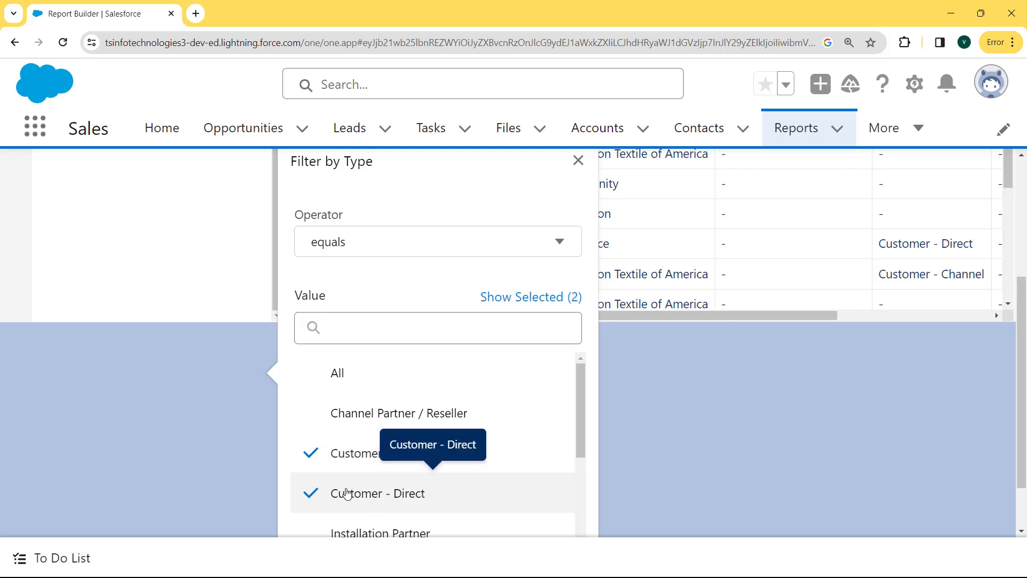
key(ctrl+minus)
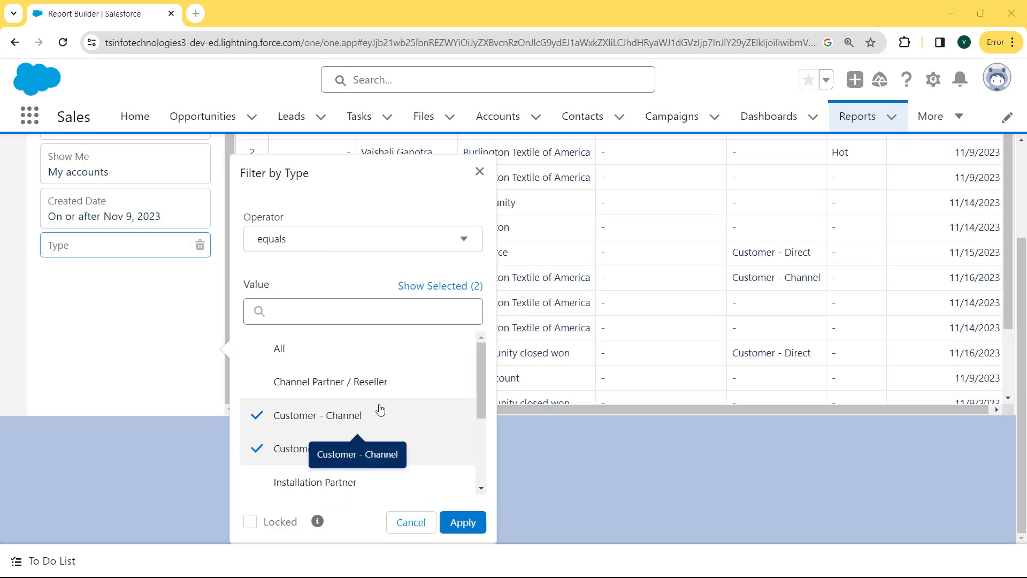
click(463, 522)
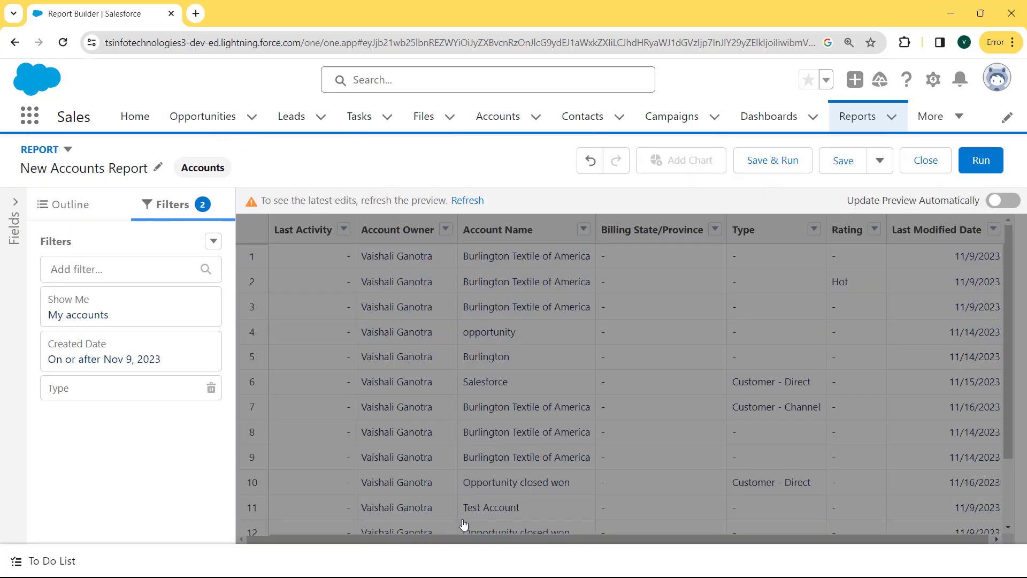
click(464, 203)
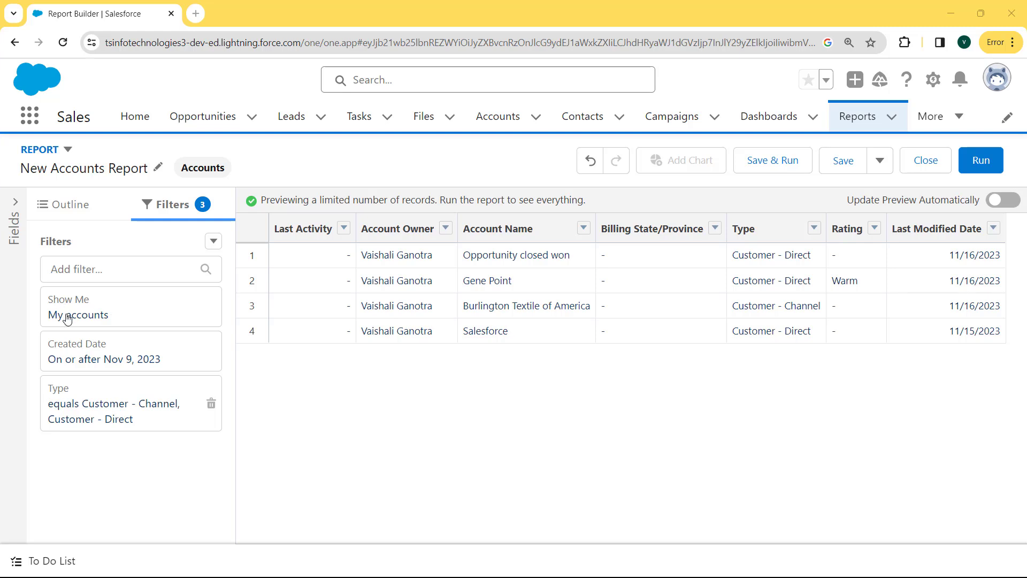
Change the report's Show Me filter to All accounts
click(120, 313)
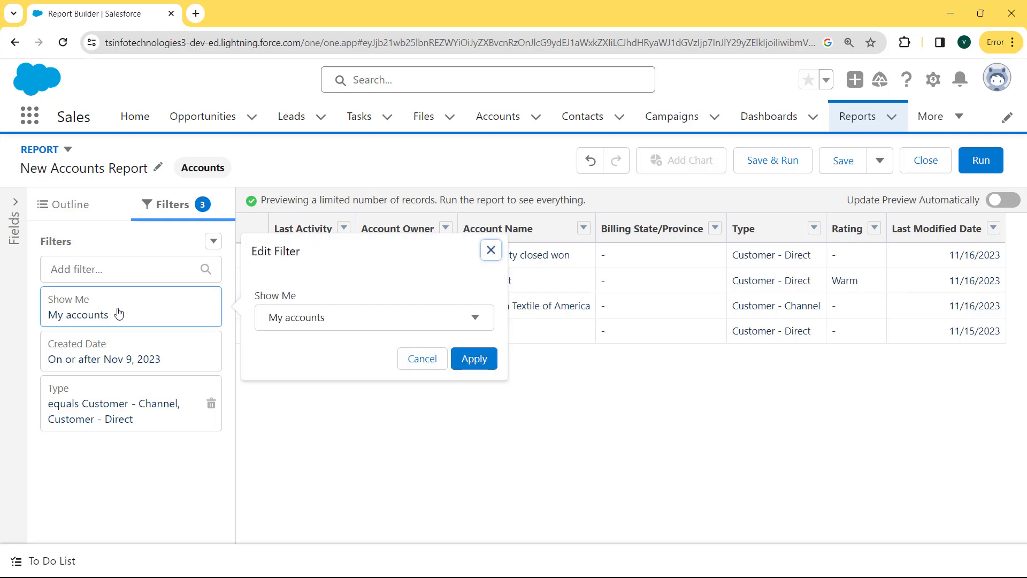
click(472, 321)
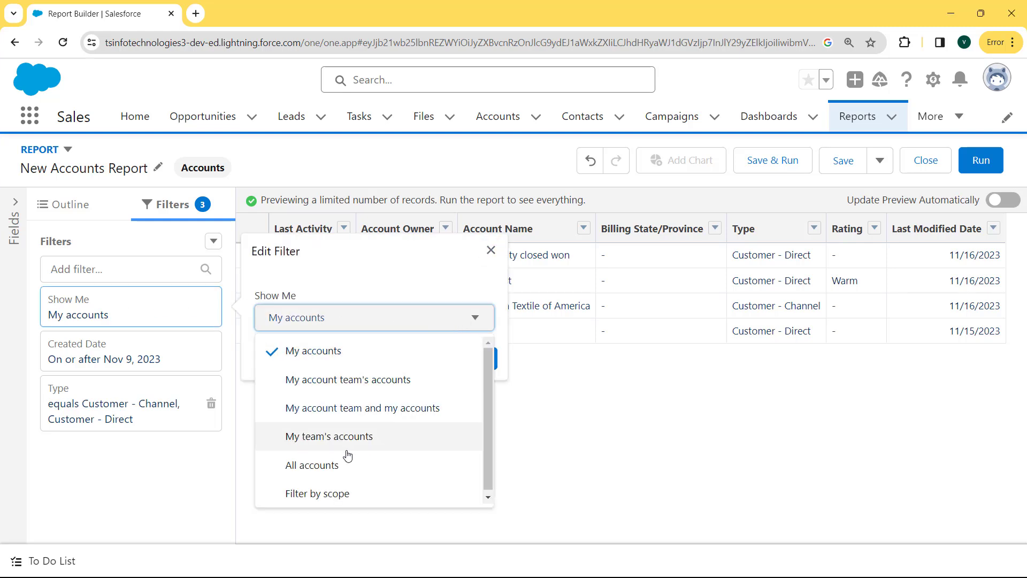
click(342, 471)
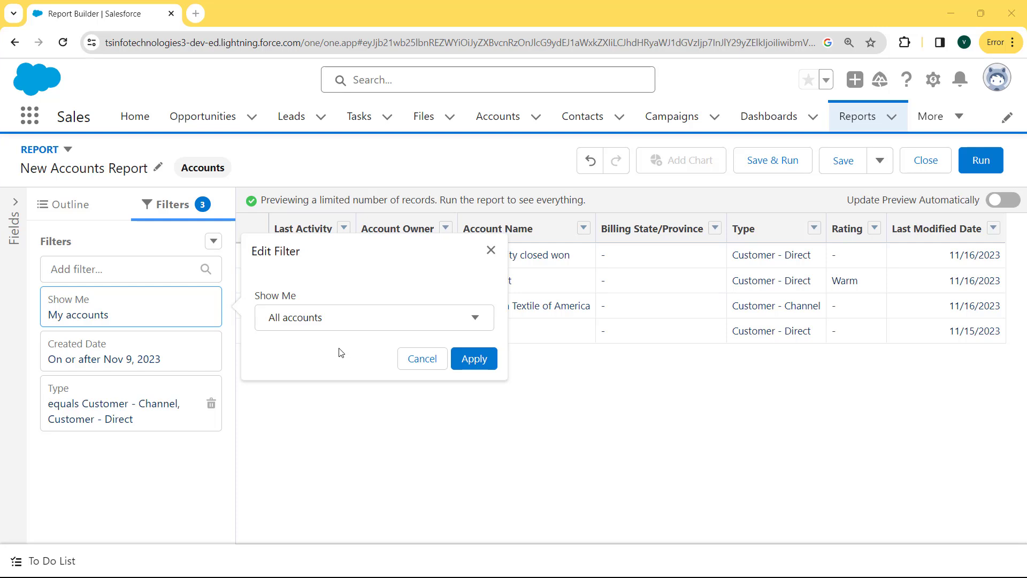
click(472, 364)
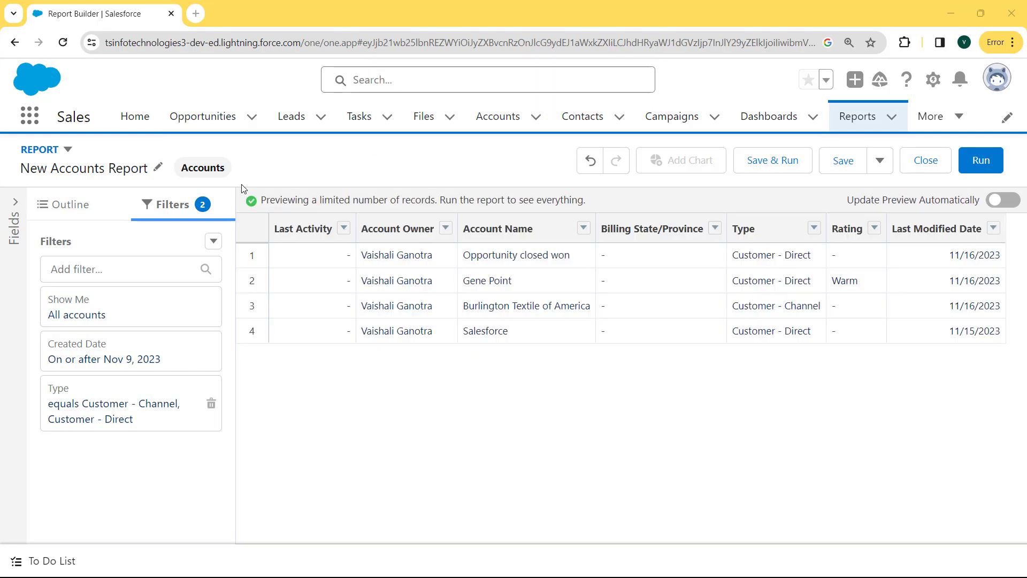
Add the Account Number field as the report's first column, before Last Activity, and refresh the preview
click(78, 208)
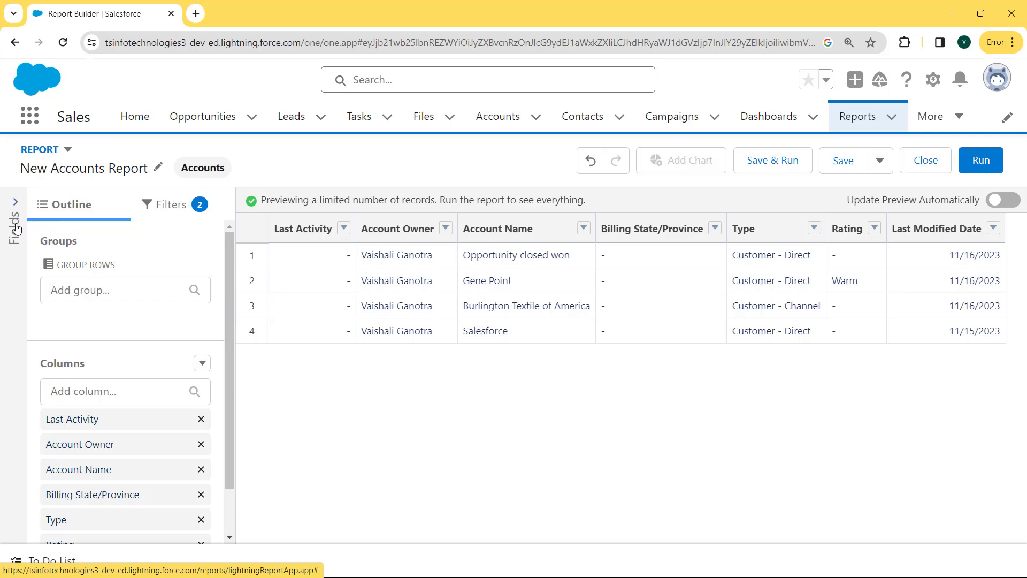
click(15, 202)
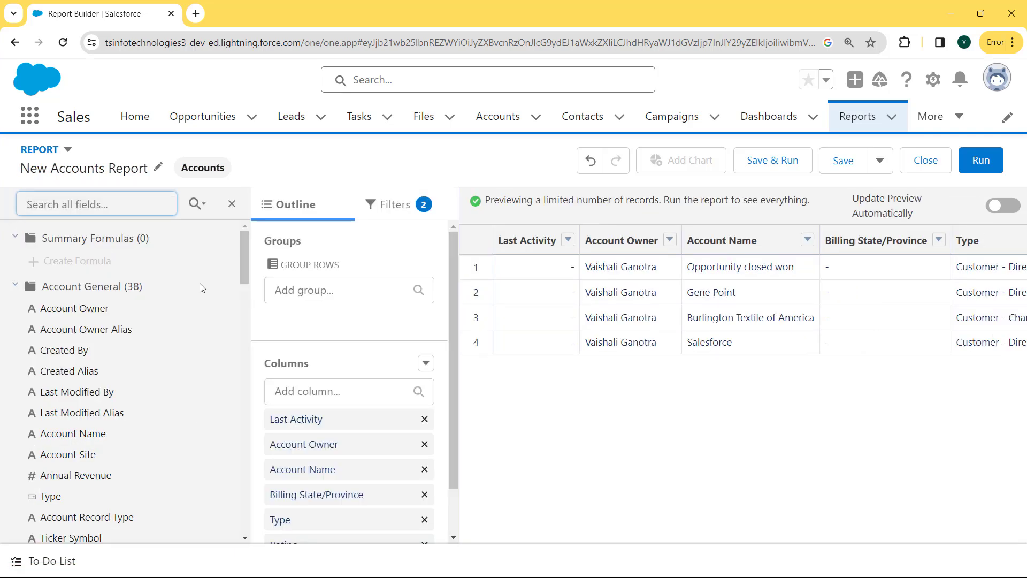
drag(248, 269, 249, 322)
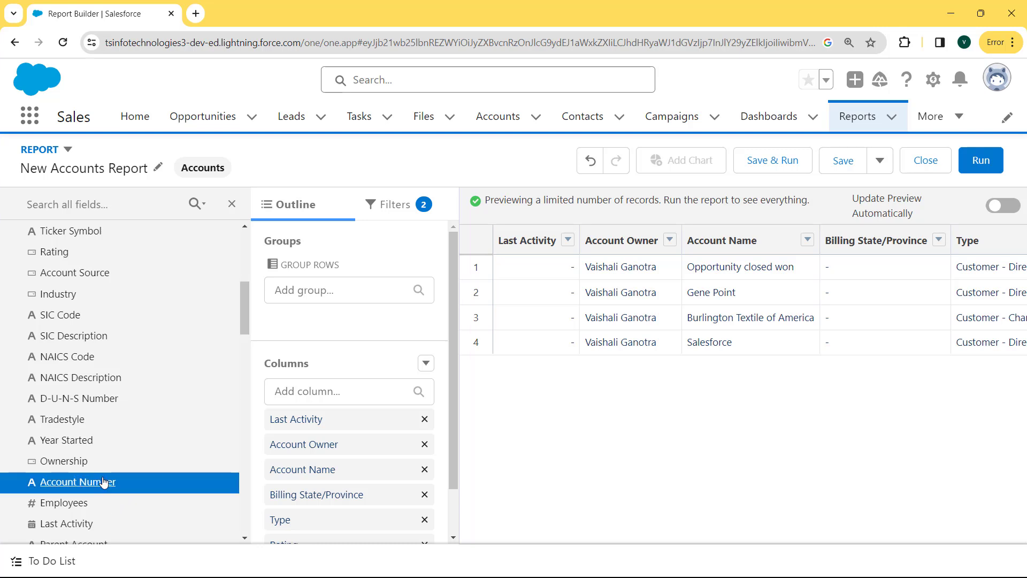
drag(104, 482, 508, 257)
click(694, 203)
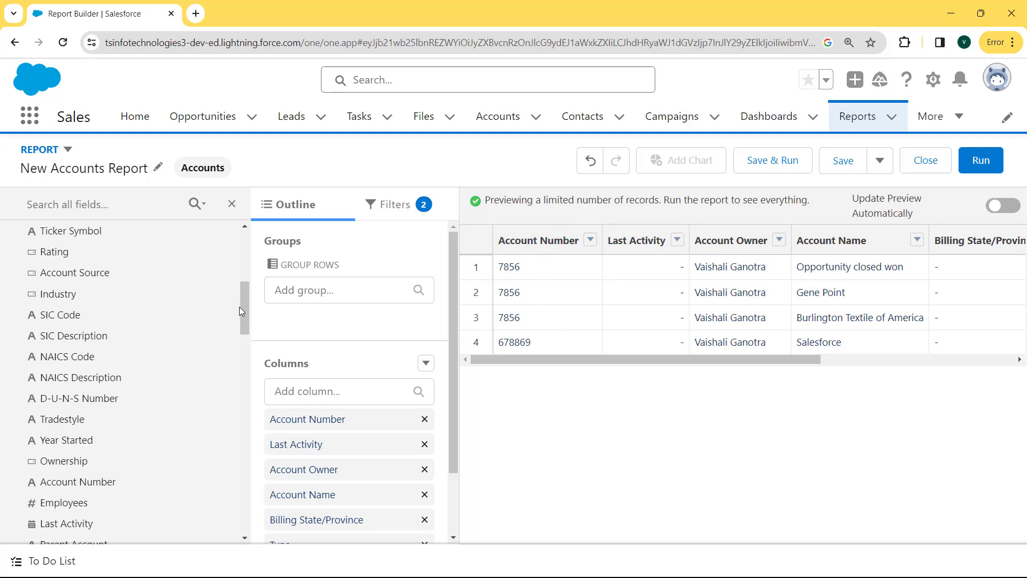
Add the Account ID field as a column, refresh the preview and close the field list
drag(243, 305, 245, 353)
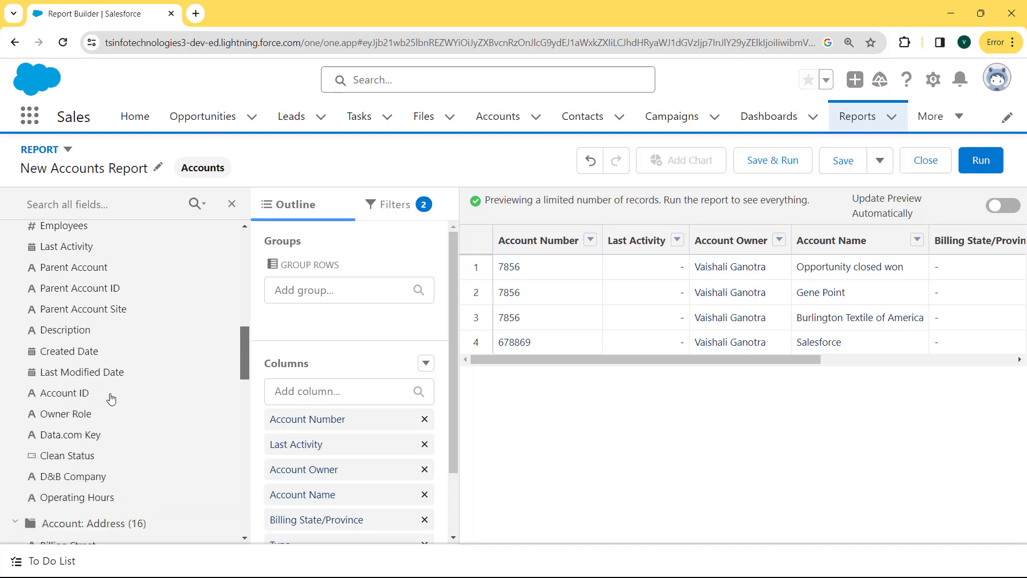
double_click(111, 398)
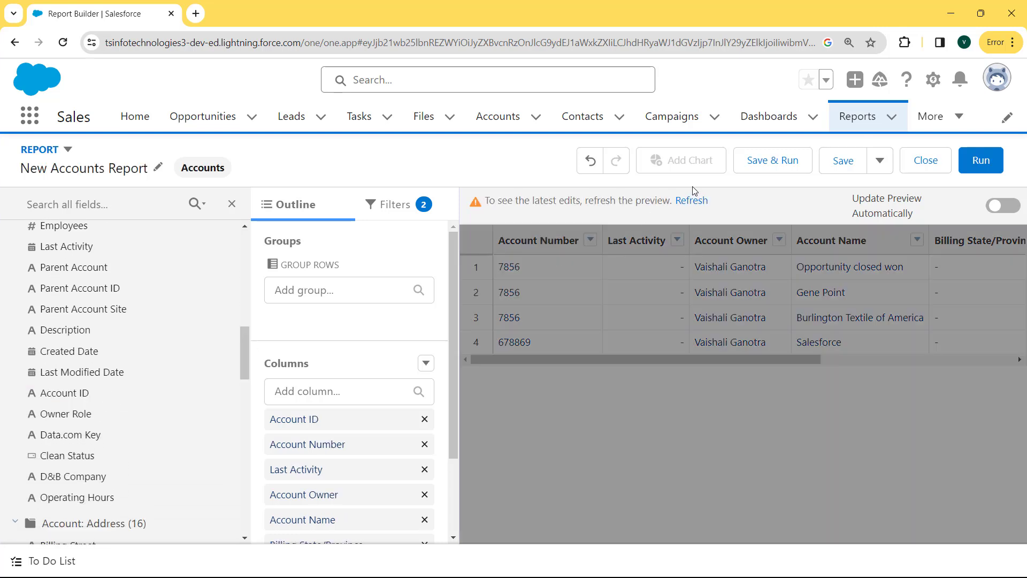
click(691, 200)
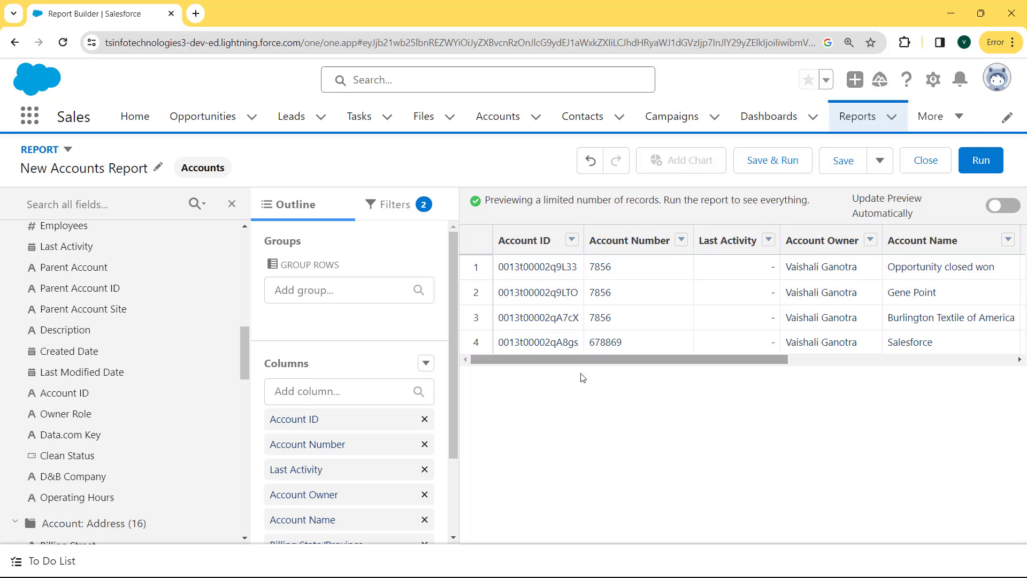
click(231, 203)
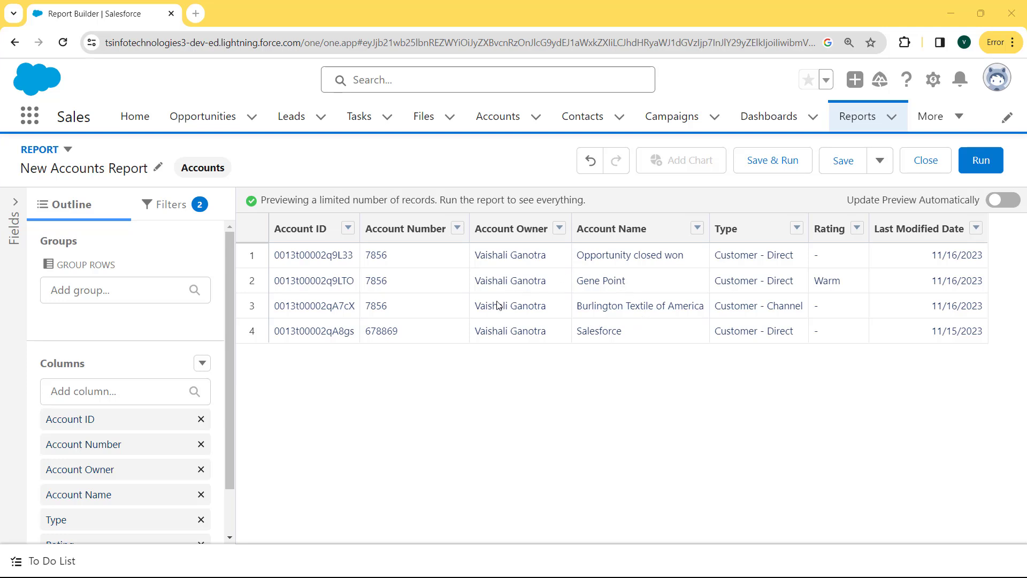
Run the report to review its records, and return to editing it
click(978, 162)
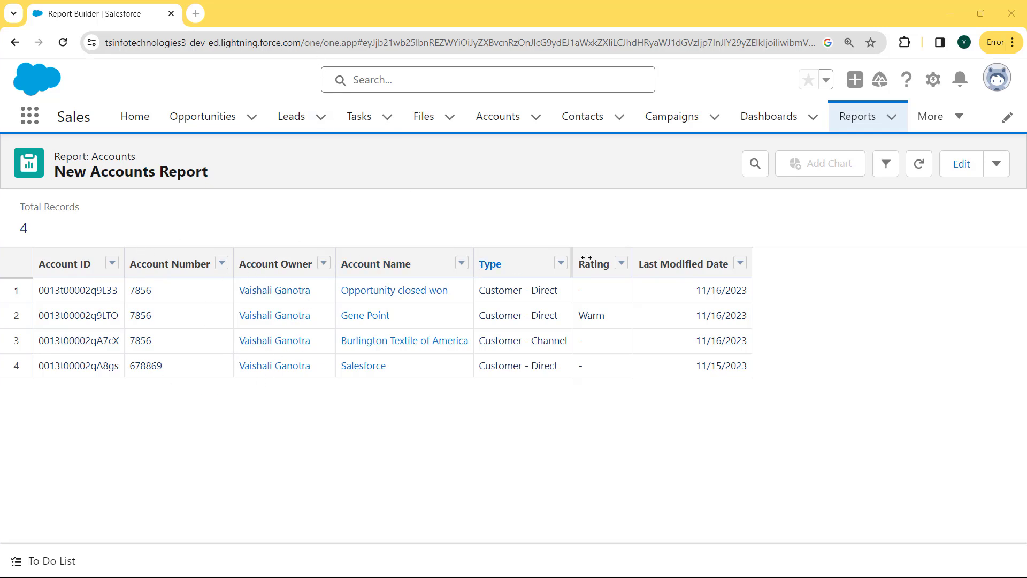
click(962, 166)
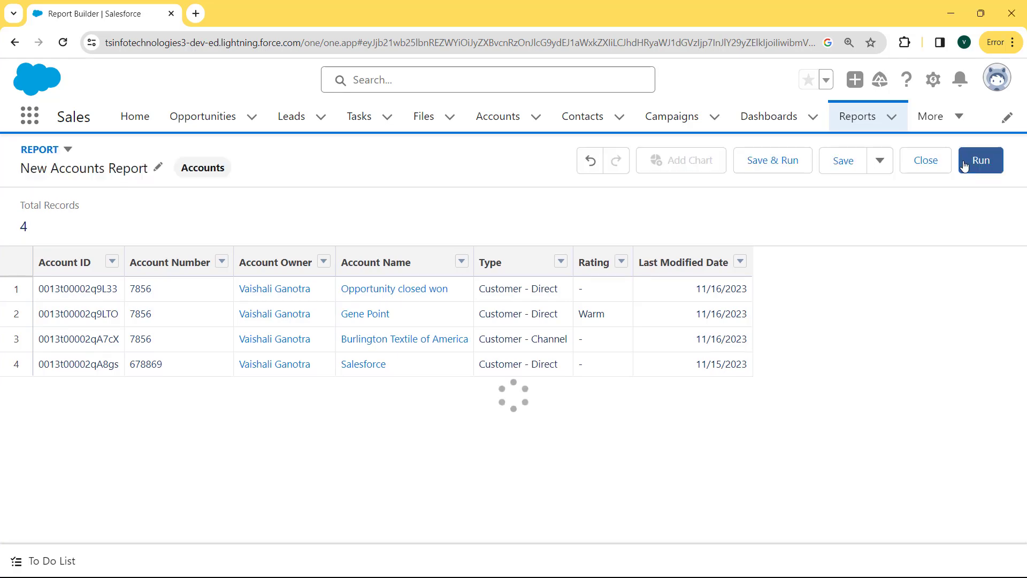
Start saving the report and name it "Salesforce Account"
click(844, 161)
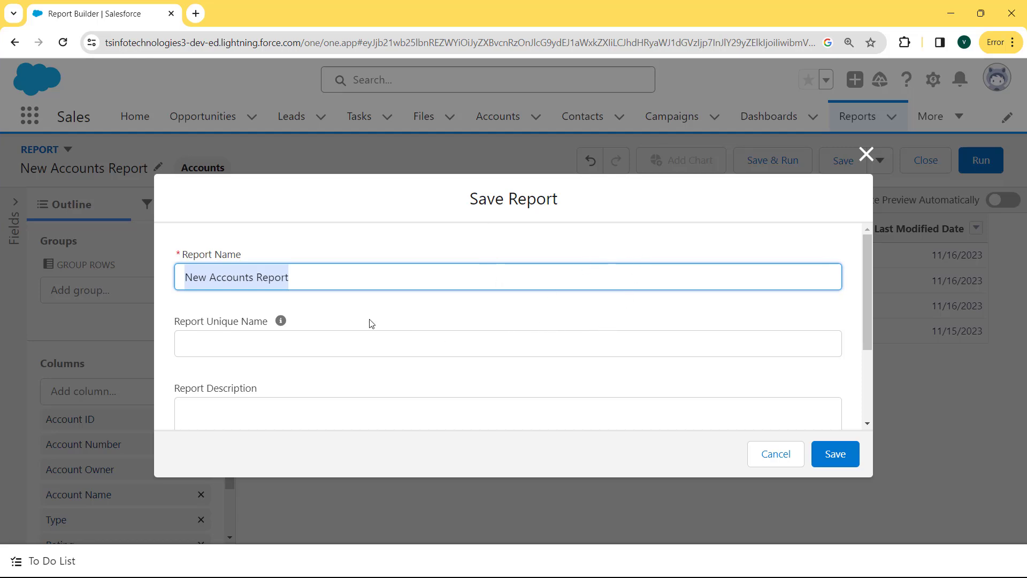
key(BackSpace)
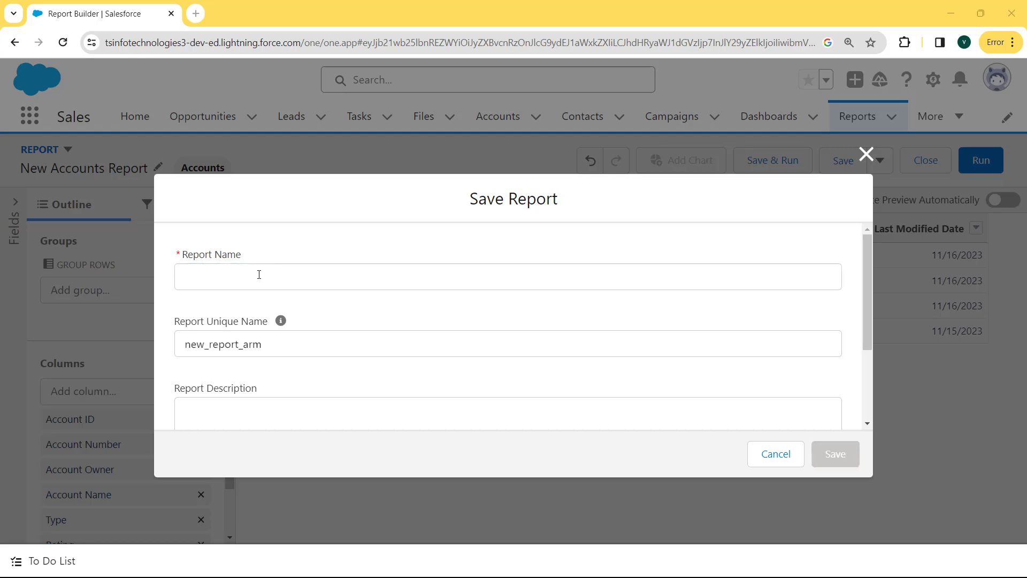
click(259, 274)
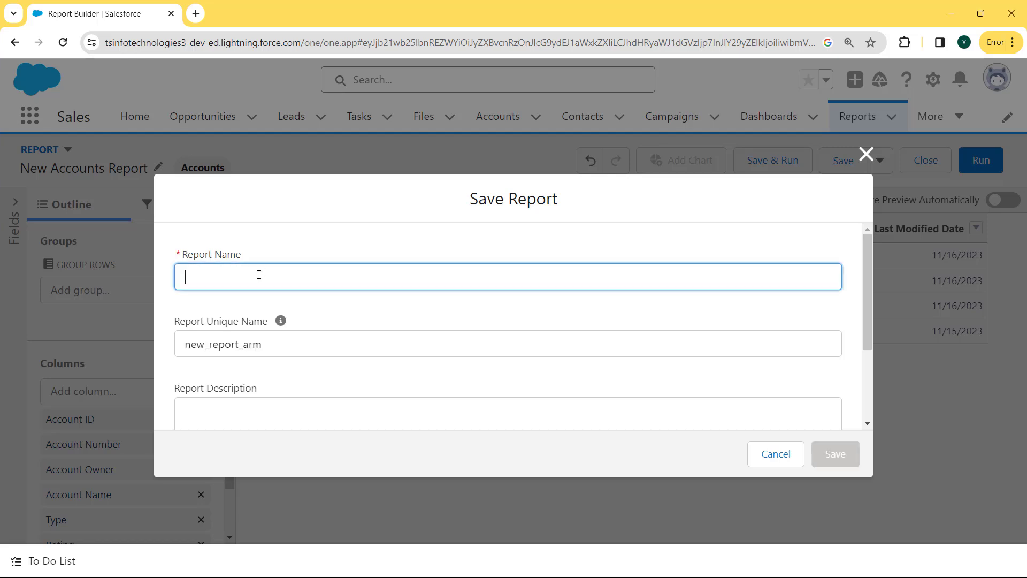
text(Salesforce Account)
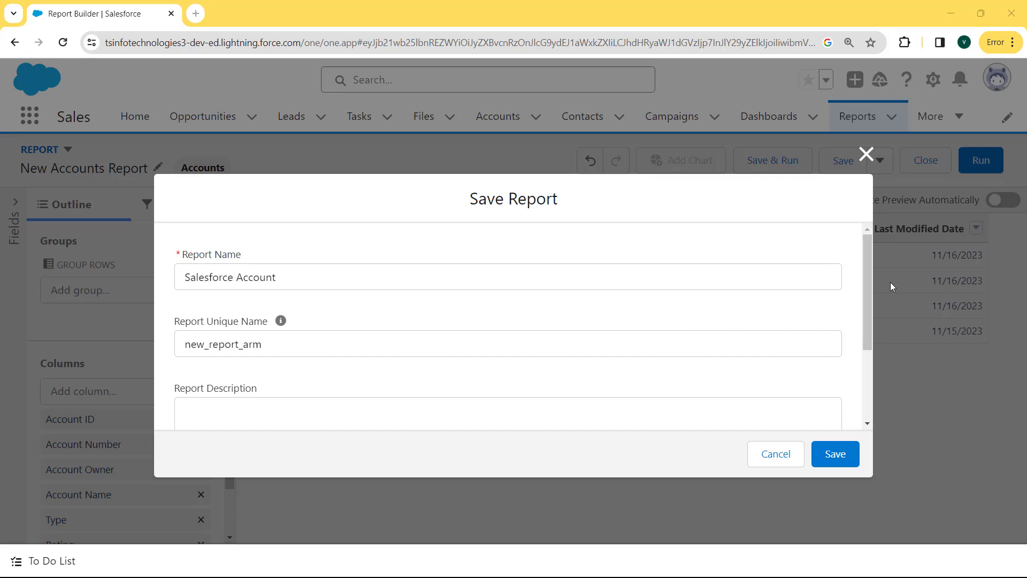
Create a report folder labelled "Saving Account Report" with unique name SavingAccountReport, and save the report in it
drag(868, 280, 867, 354)
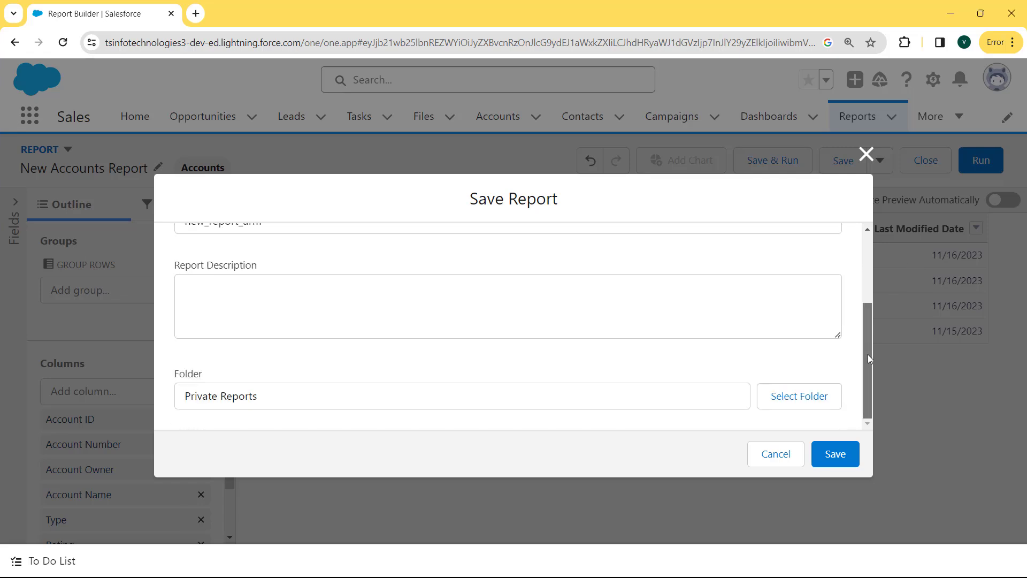
click(797, 395)
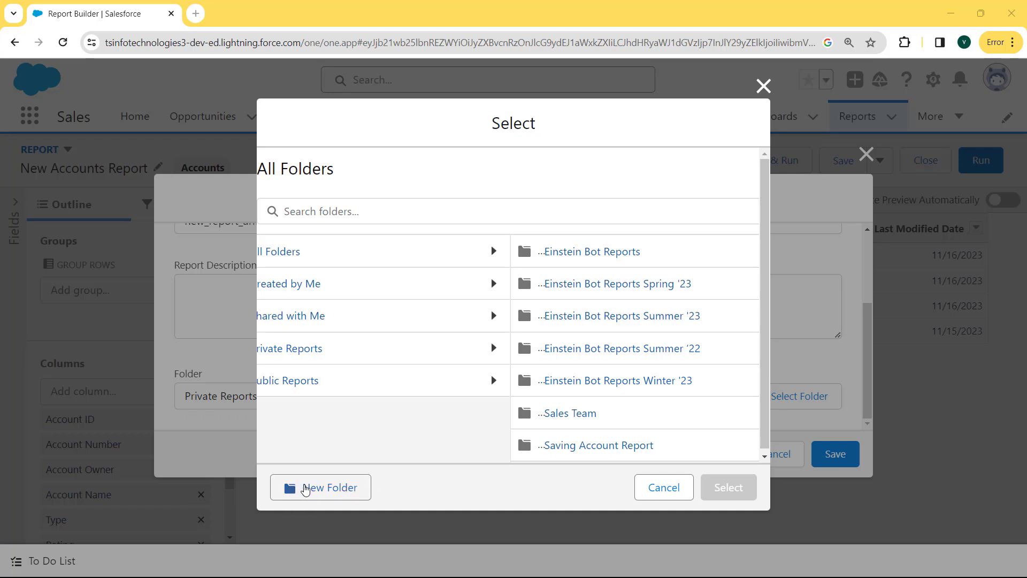
click(305, 488)
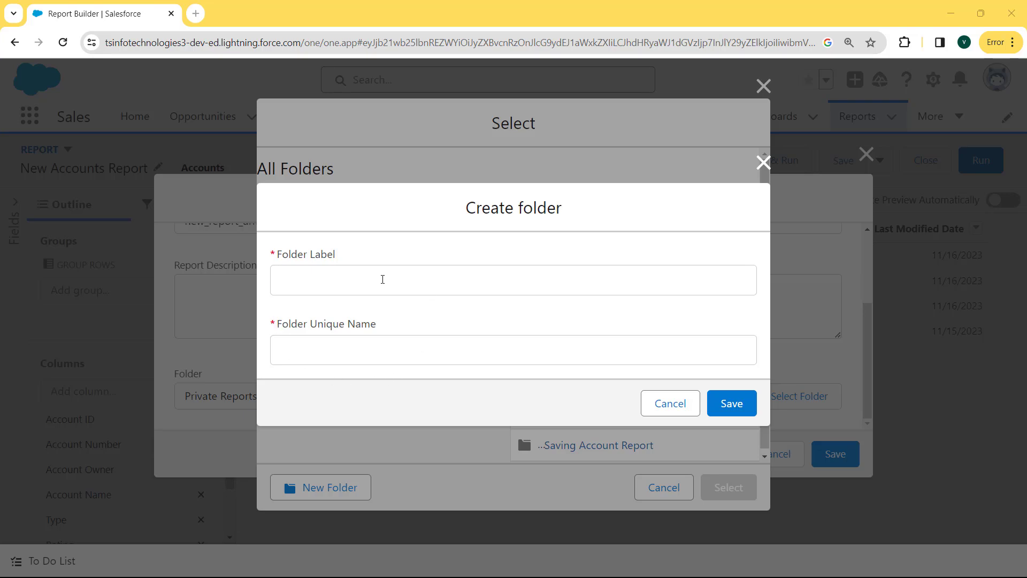
click(356, 280)
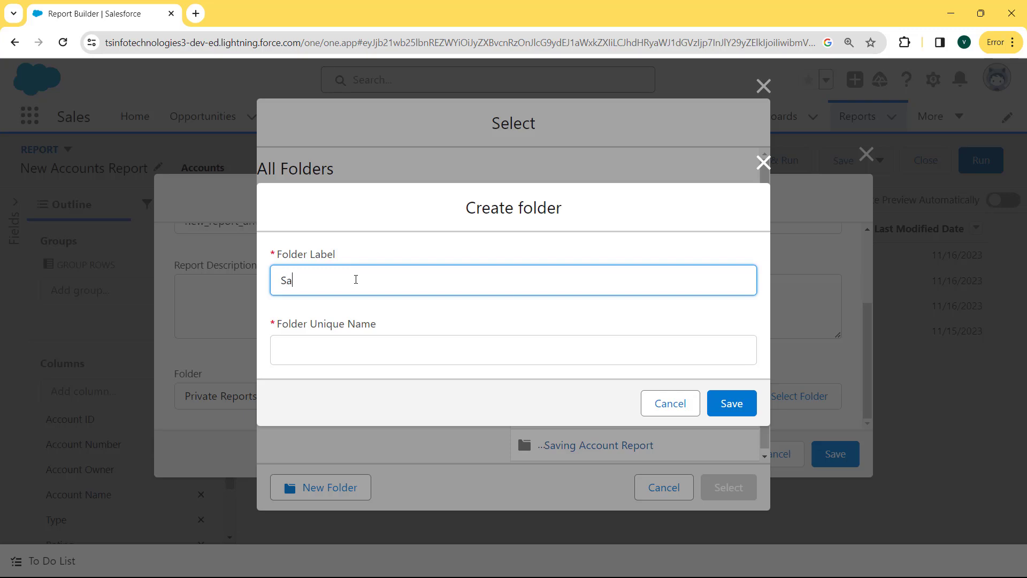
text(Saving Account Report)
click(338, 352)
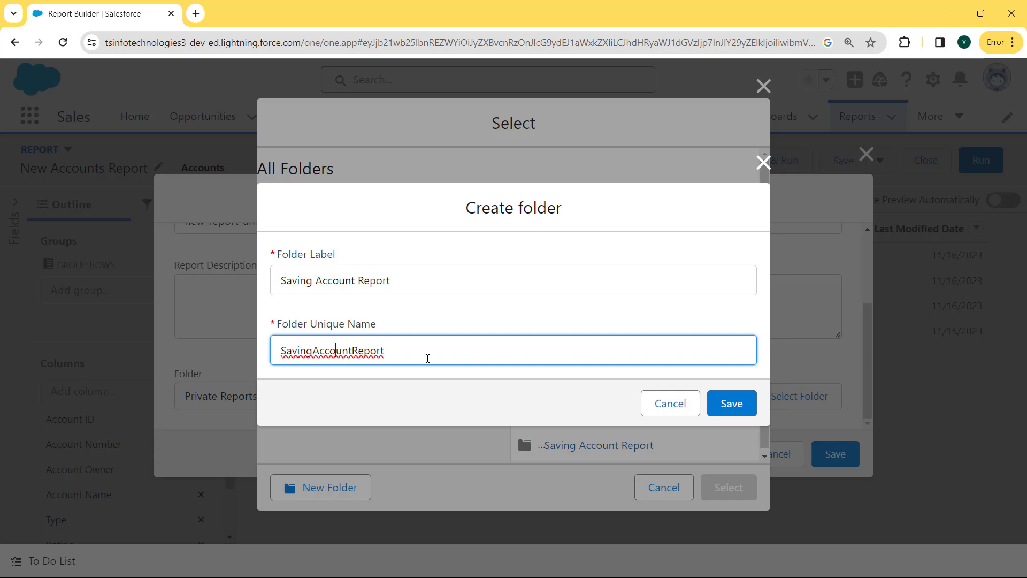
click(737, 404)
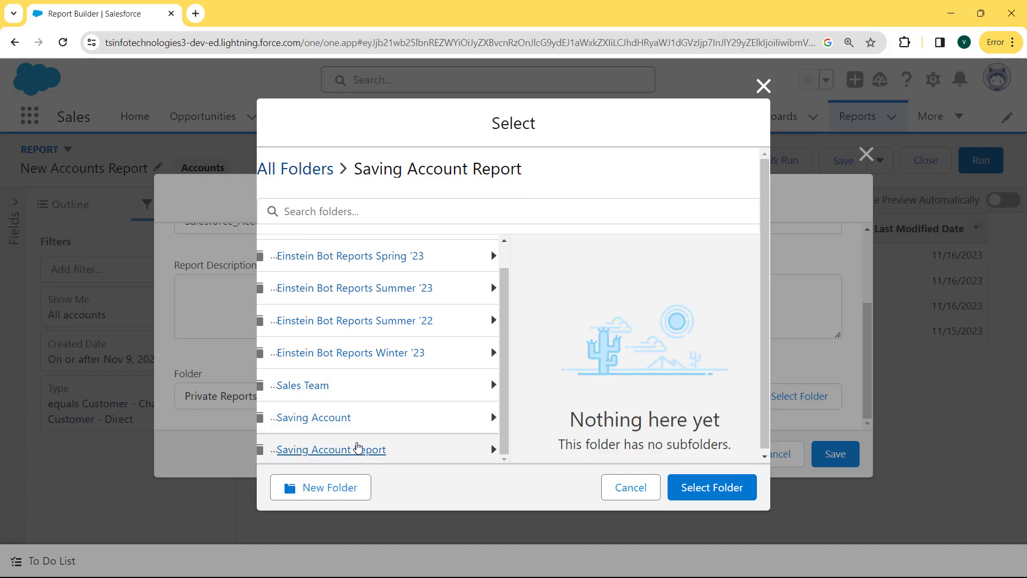
click(736, 489)
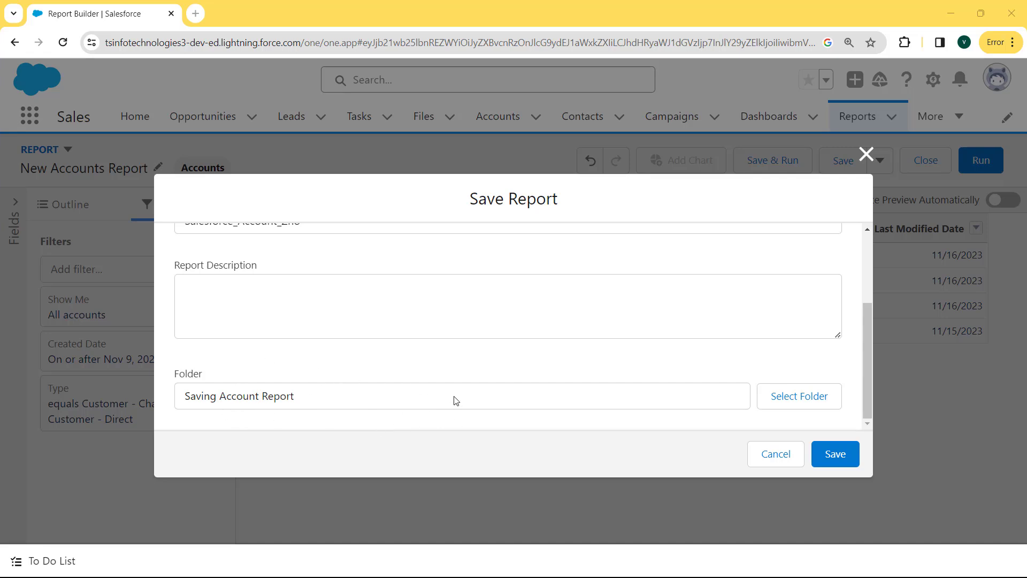
click(851, 452)
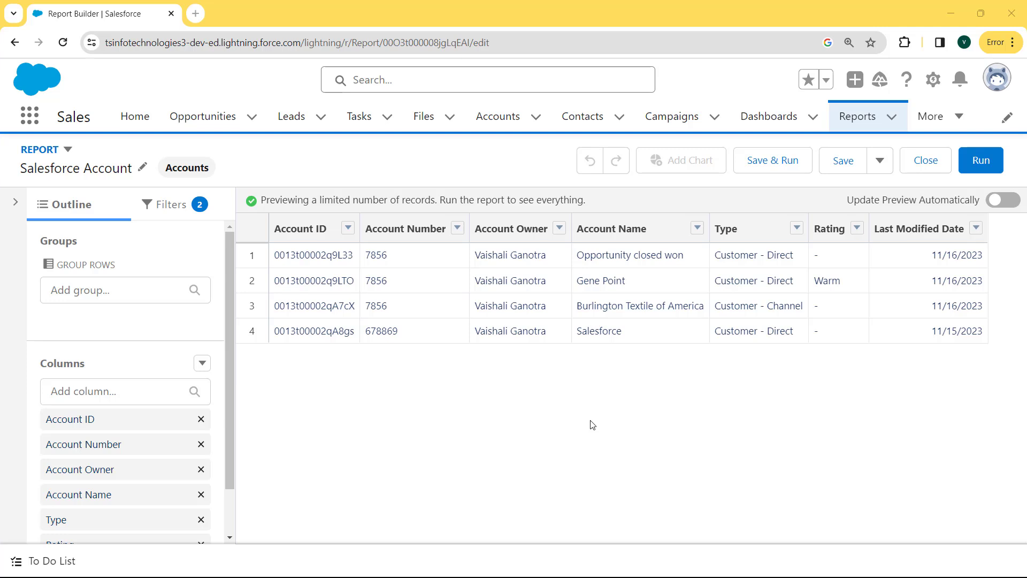
Find the Saving Account Report folder among all report folders and open its sharing settings
click(871, 121)
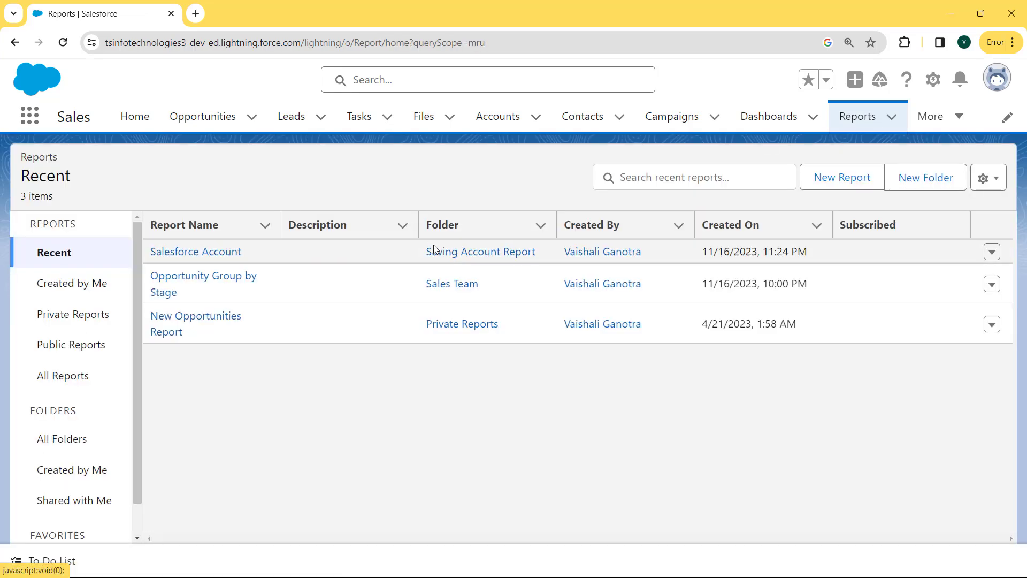
click(78, 437)
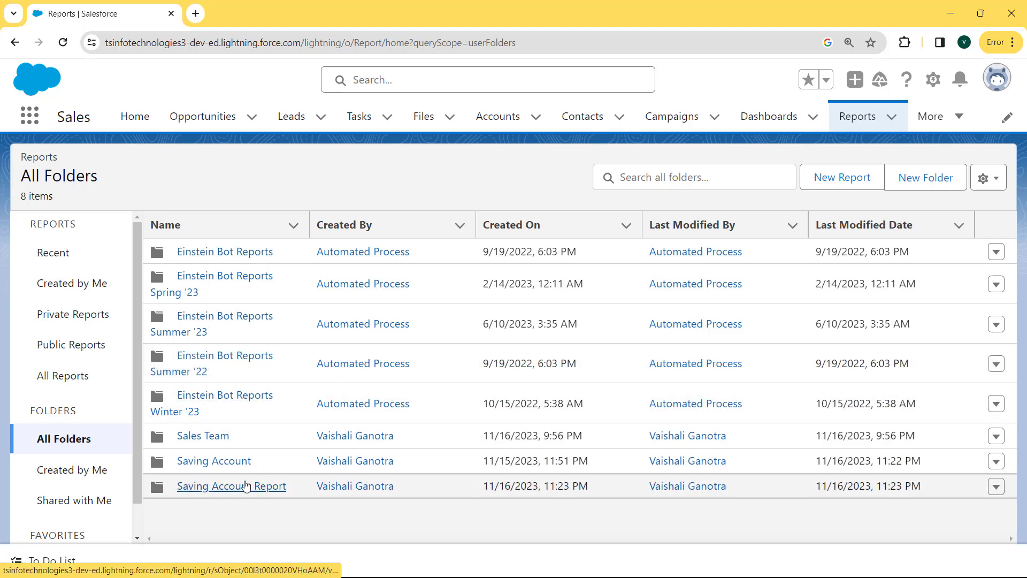
click(997, 489)
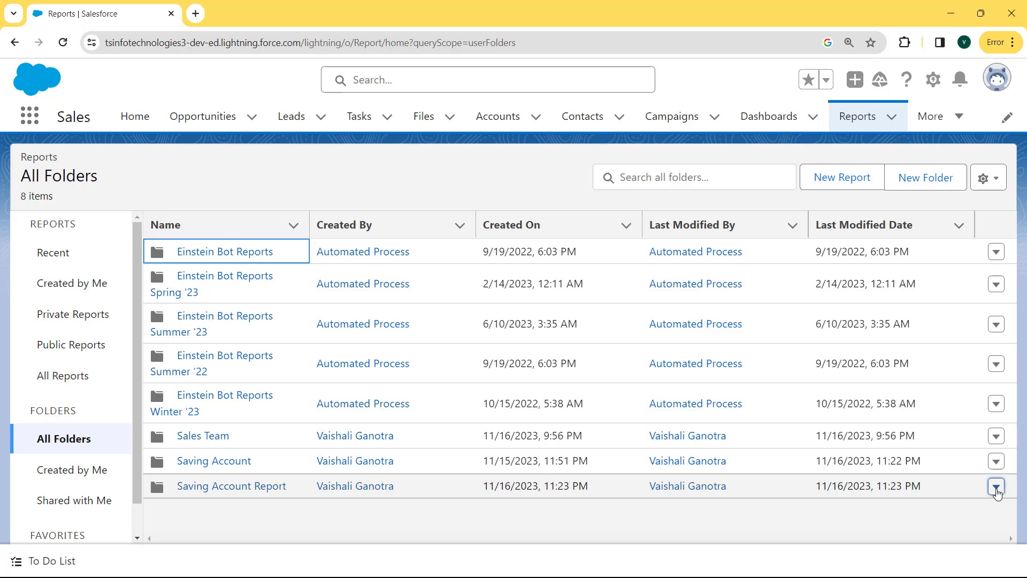
click(996, 488)
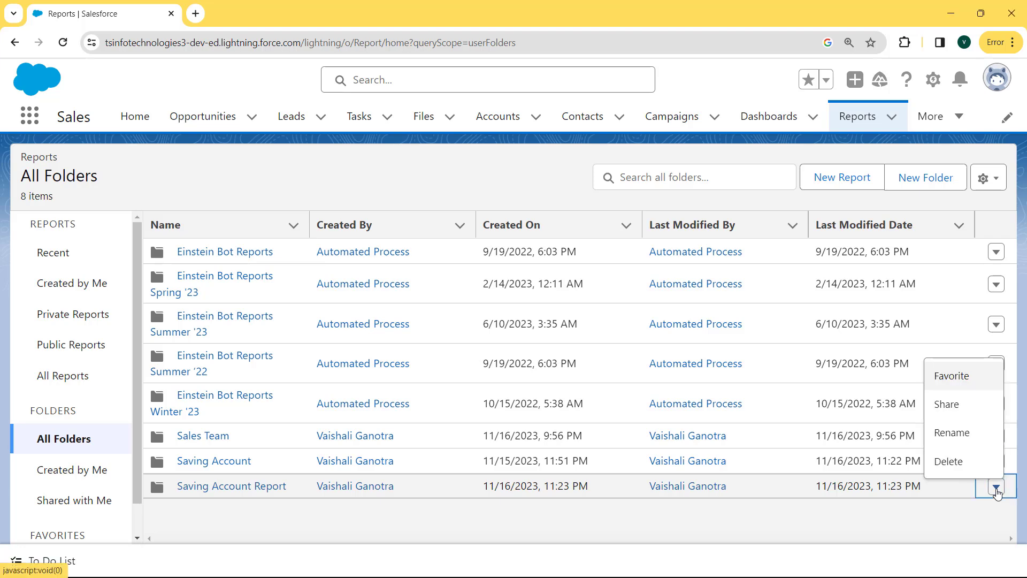
click(944, 407)
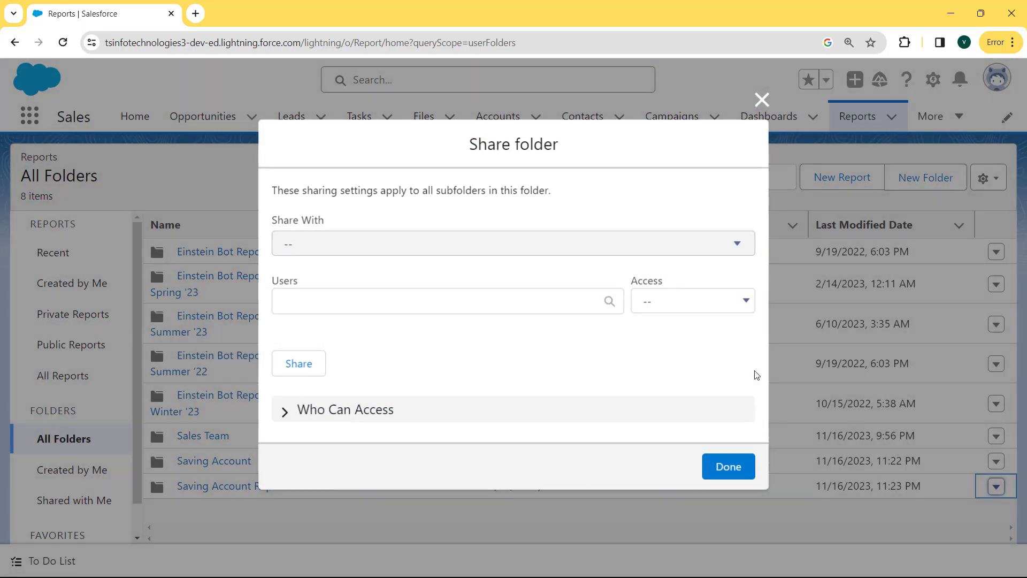
Share the folder with the user found by searching for "d", granting View access, and finish sharing
click(363, 287)
text(d)
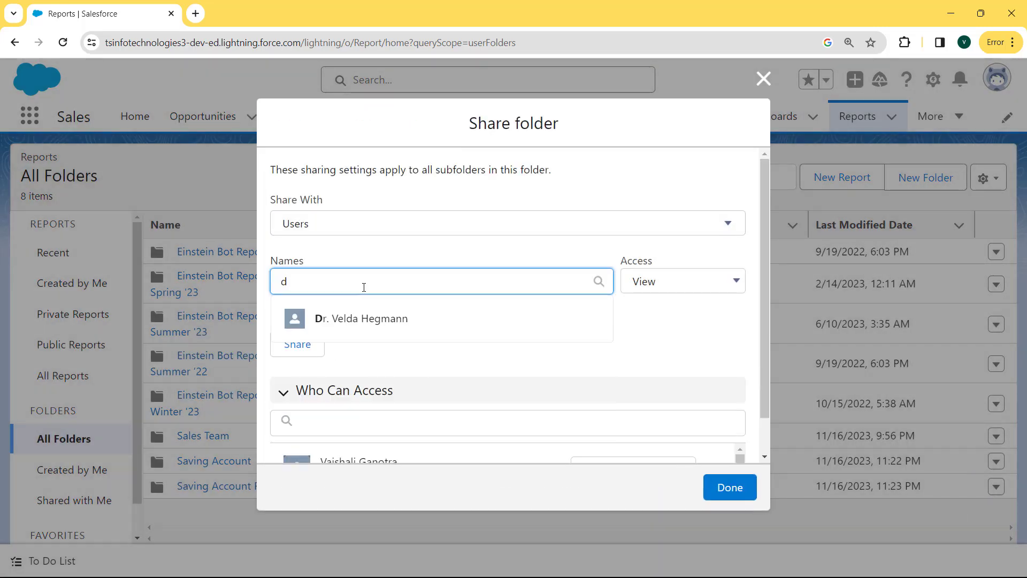
click(371, 323)
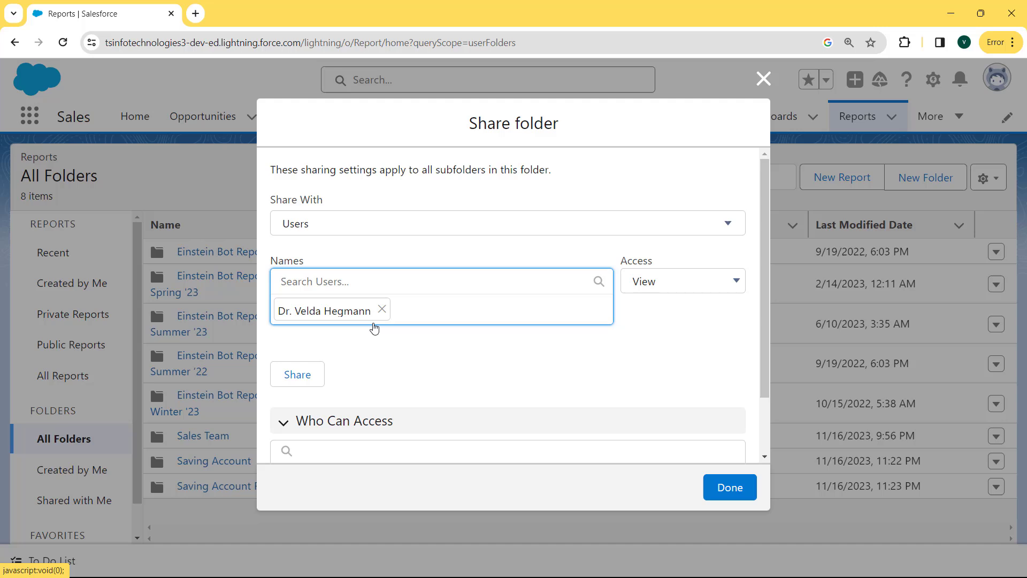
click(700, 291)
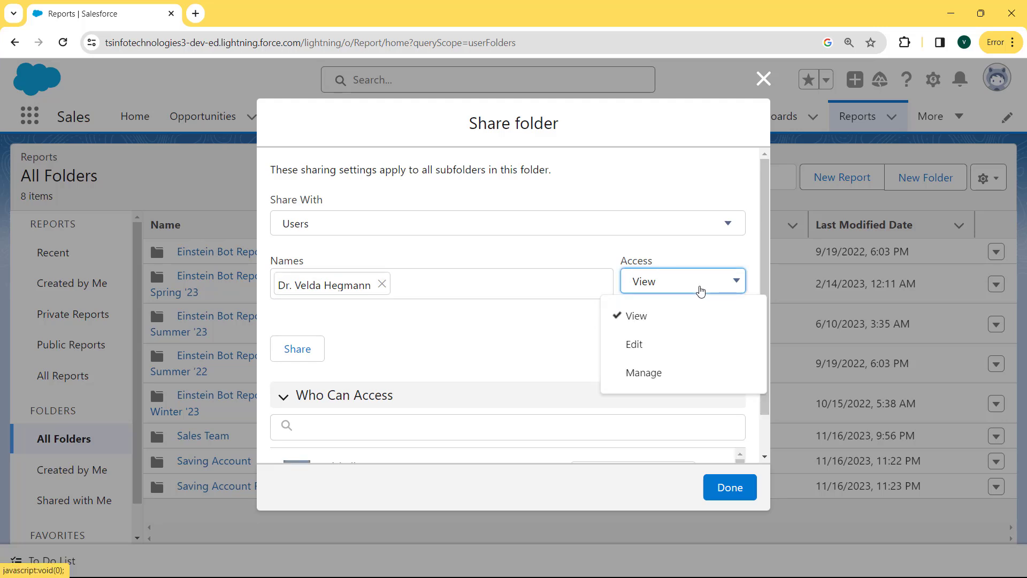
click(635, 322)
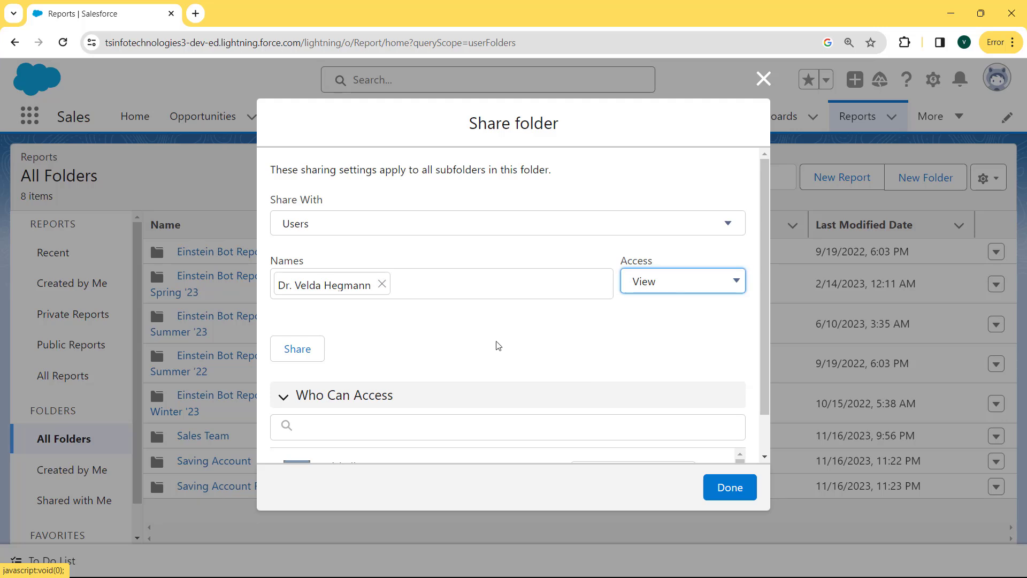
click(306, 351)
drag(765, 354, 770, 422)
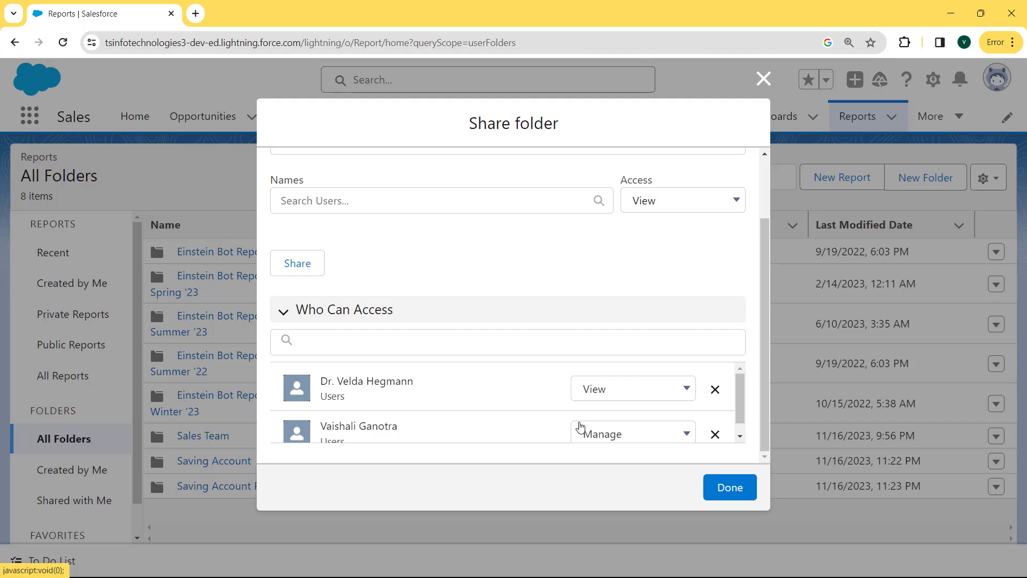
click(717, 487)
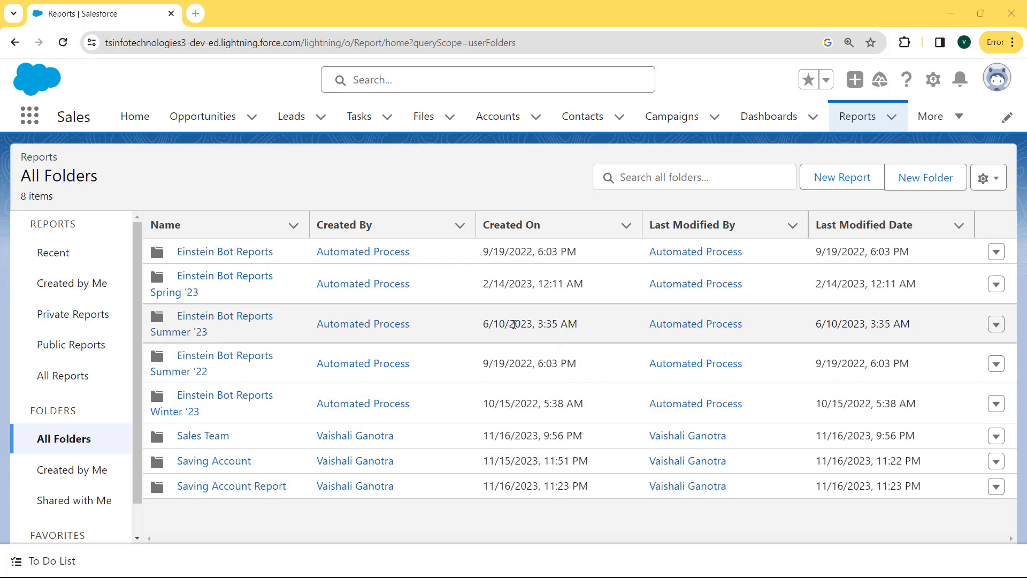
Switch to Salesforce Classic and open its Reports & Dashboards page
click(996, 81)
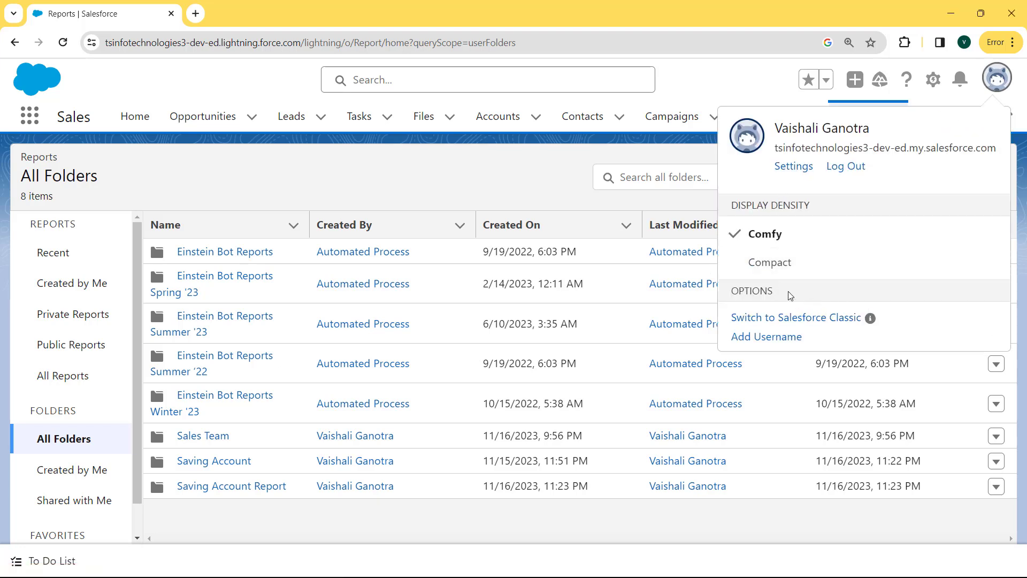
click(768, 319)
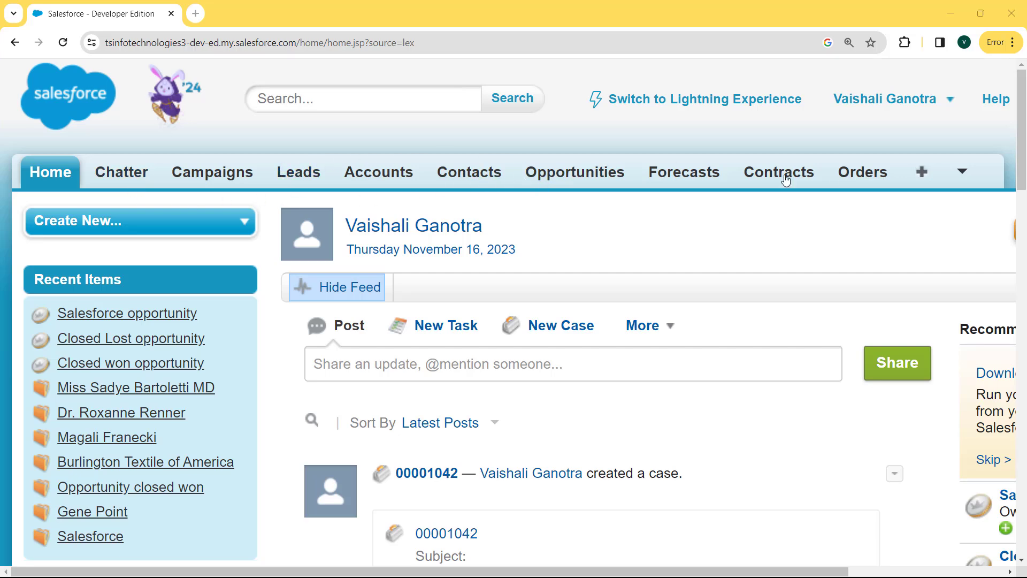
click(961, 172)
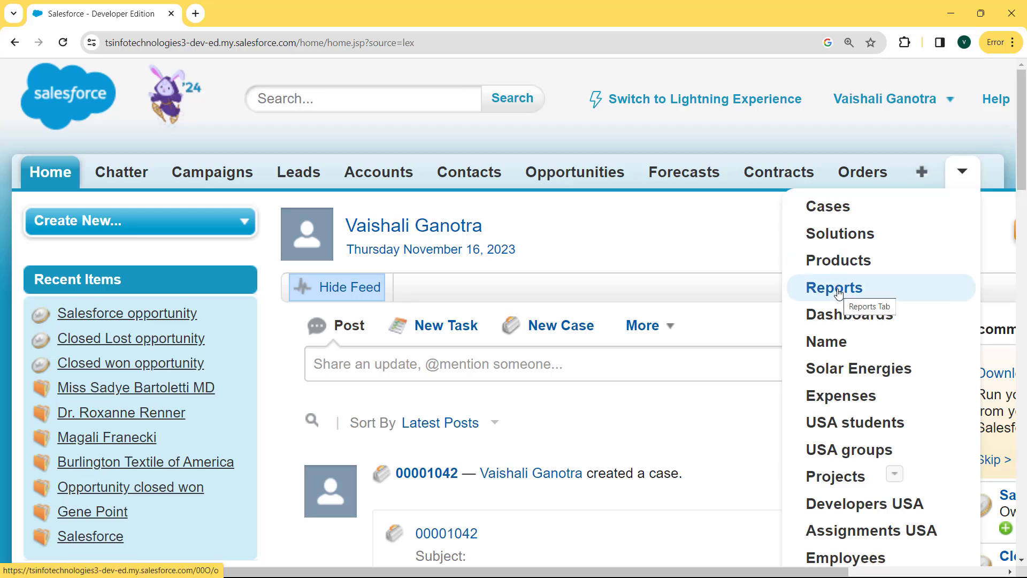
click(838, 293)
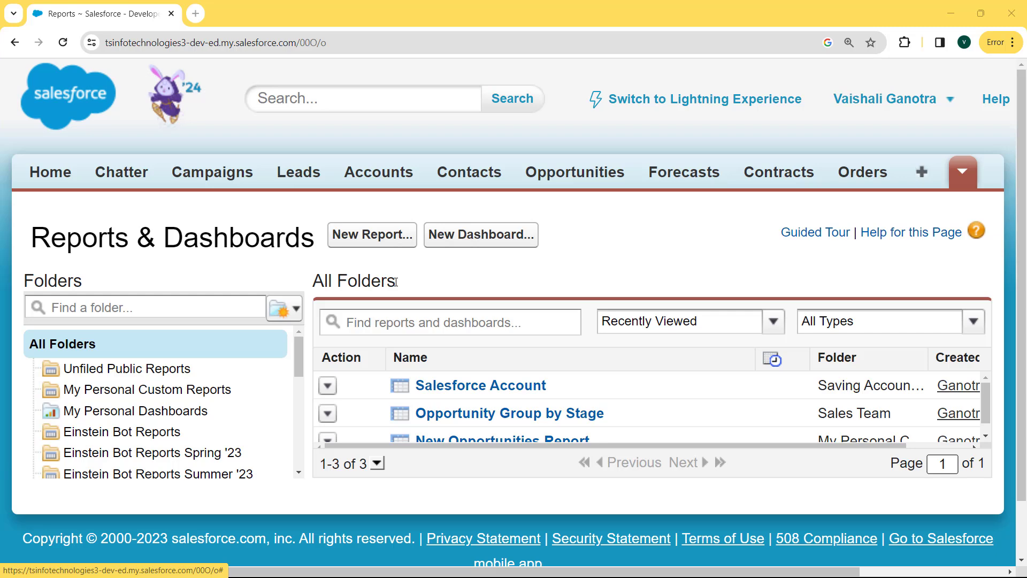
Create a new report using the Accounts report type from the Accounts & Contacts category
click(373, 237)
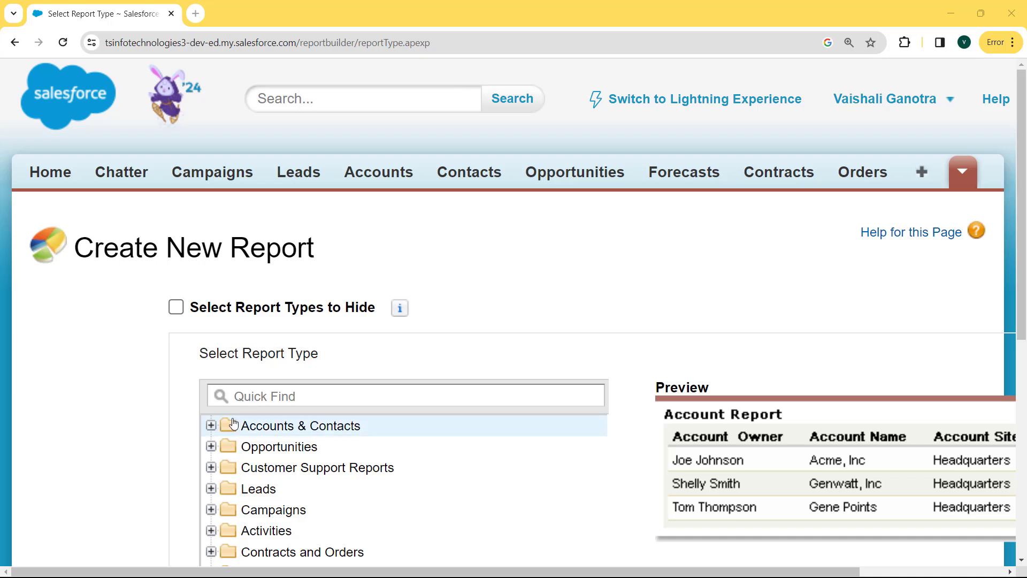
click(278, 431)
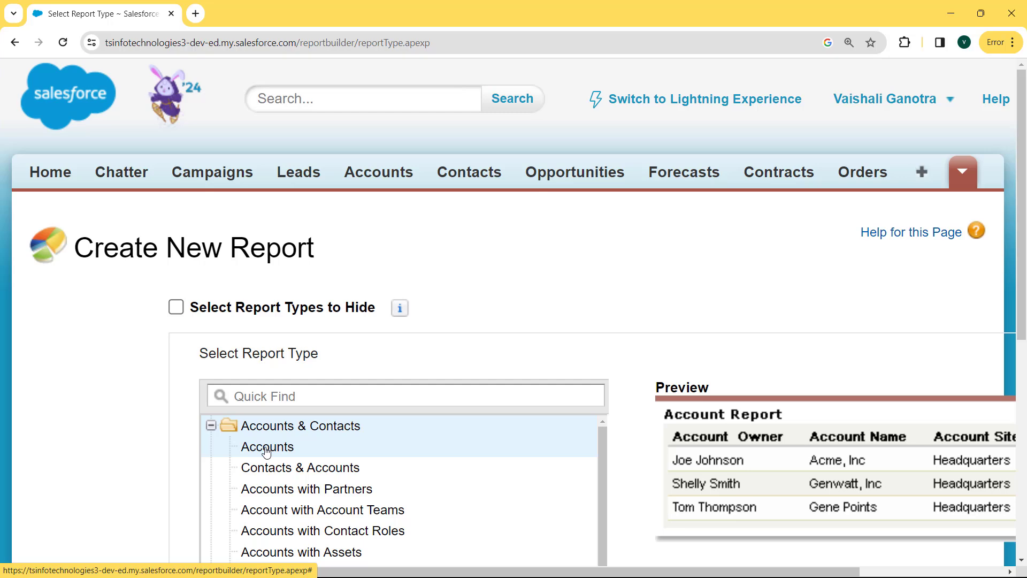
double_click(266, 448)
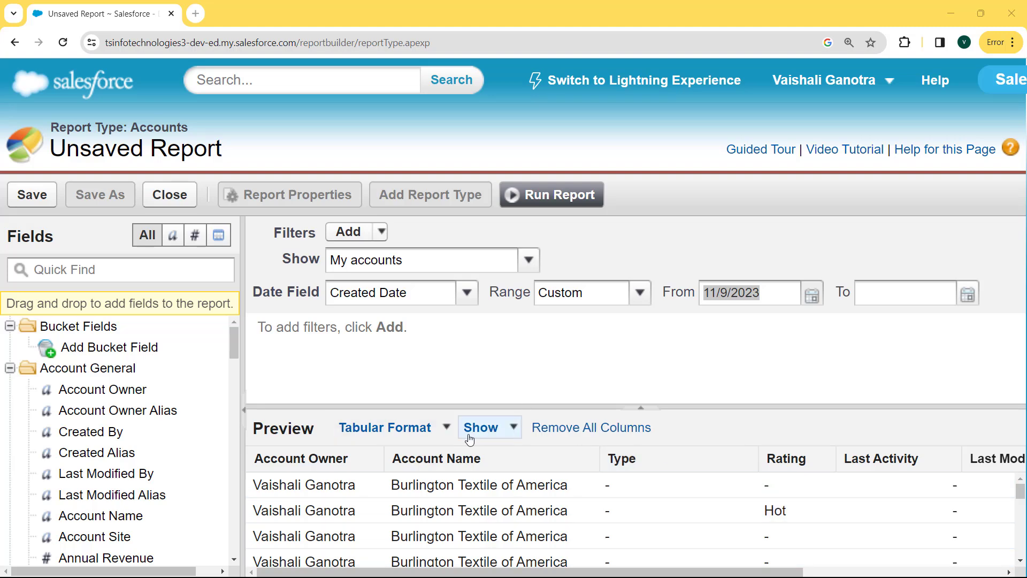
Add a report filter requiring Ownership to equal Private
click(348, 231)
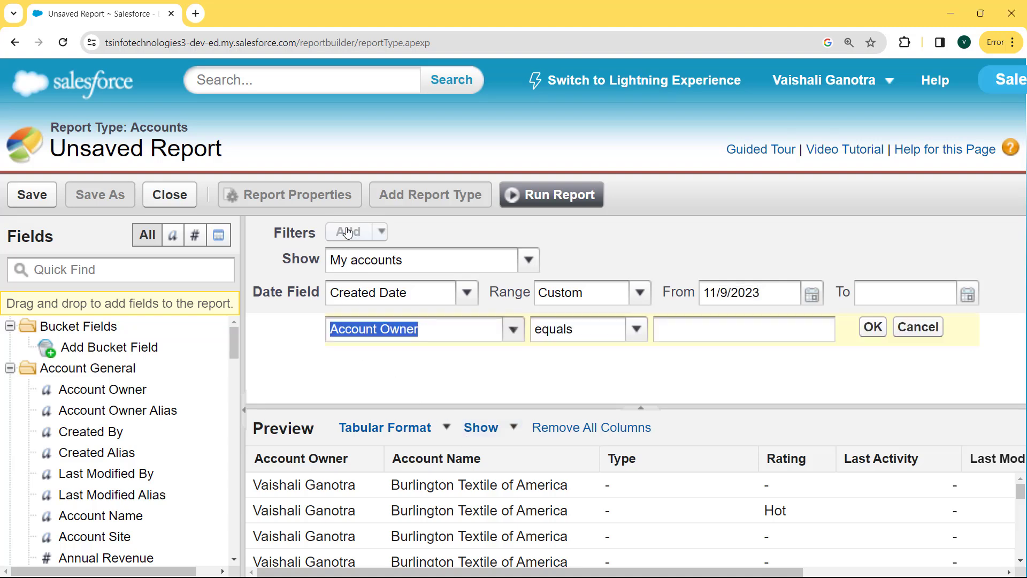
click(435, 333)
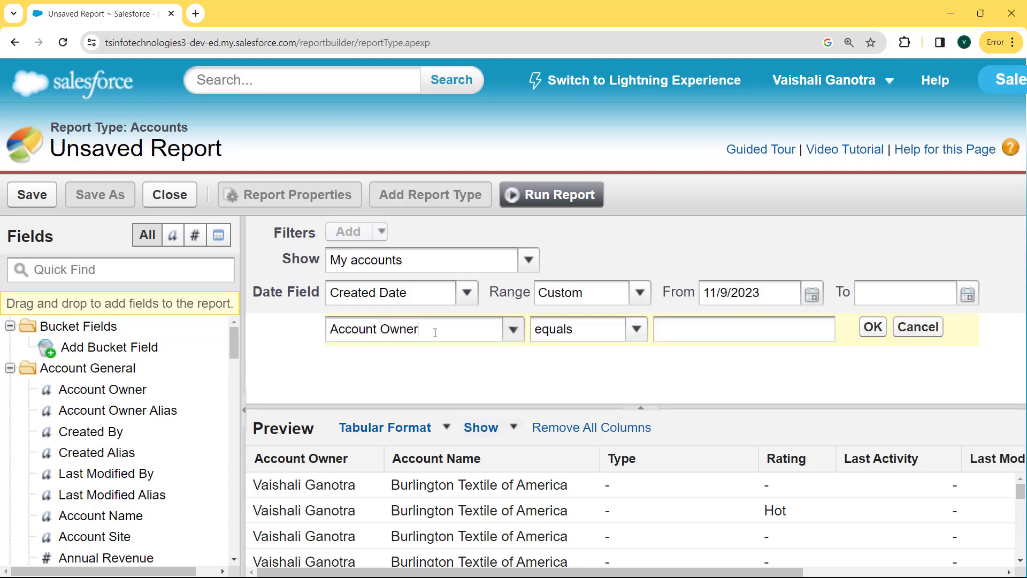
click(513, 329)
drag(539, 104, 541, 149)
click(437, 194)
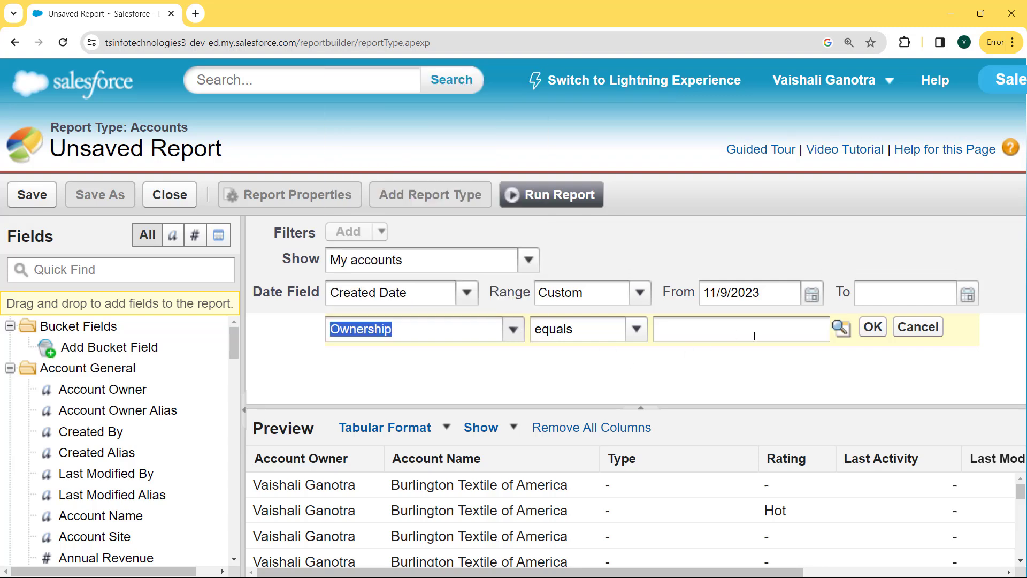
click(844, 330)
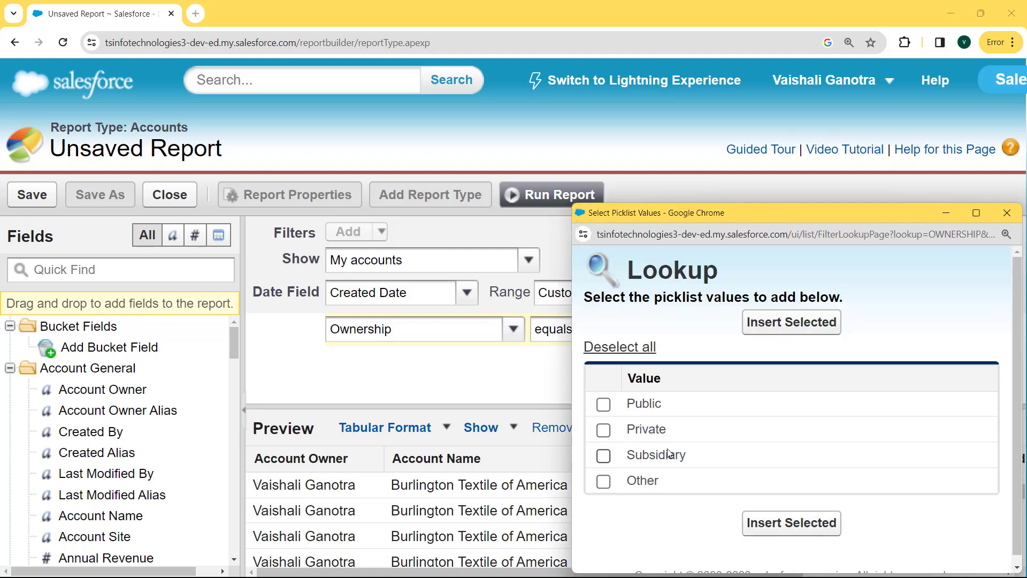
click(603, 430)
click(791, 523)
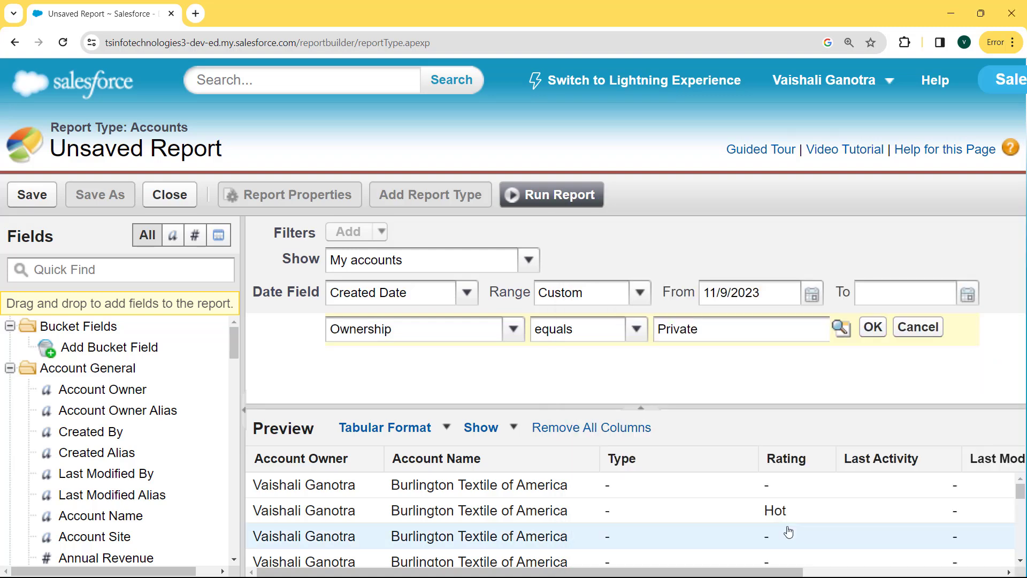
click(874, 328)
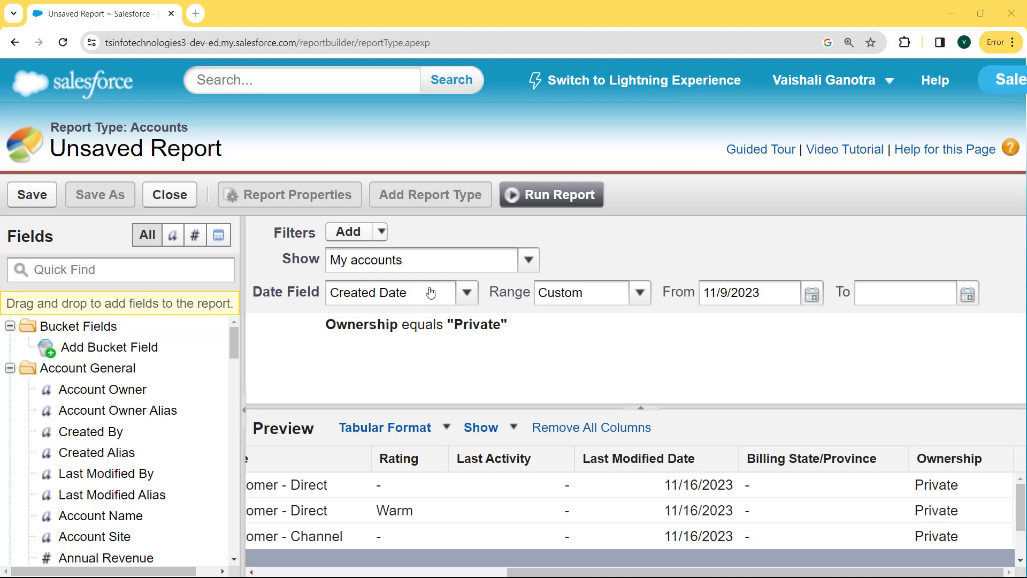
Set the report to show All accounts and check the first columns of the preview
click(527, 262)
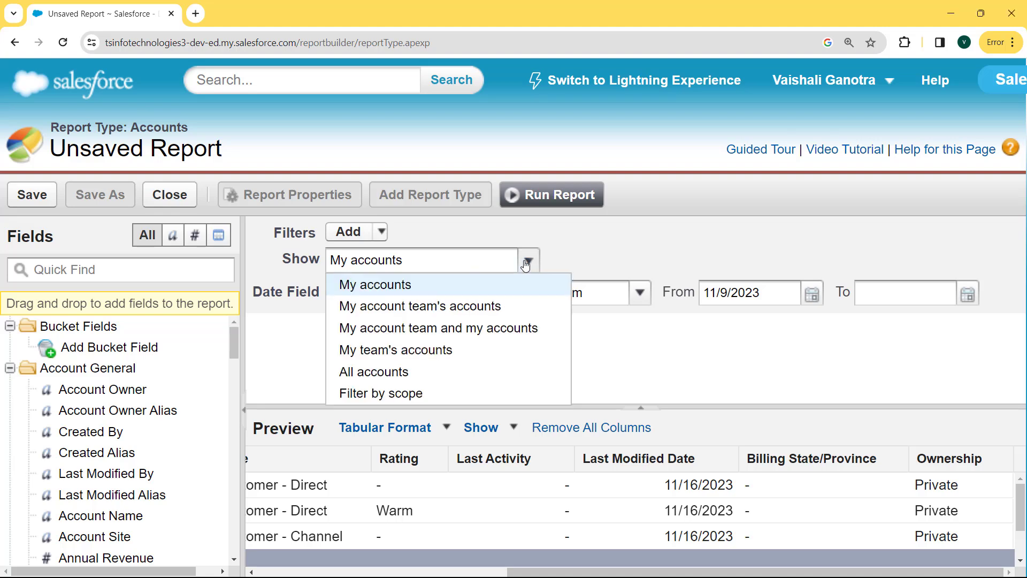
click(385, 373)
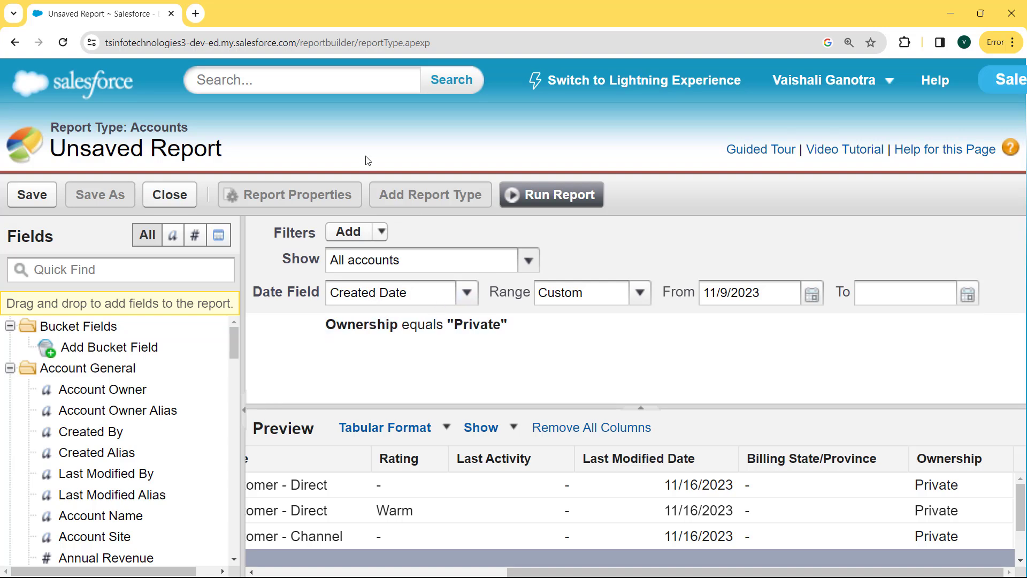
scroll(482, 486, left, 10)
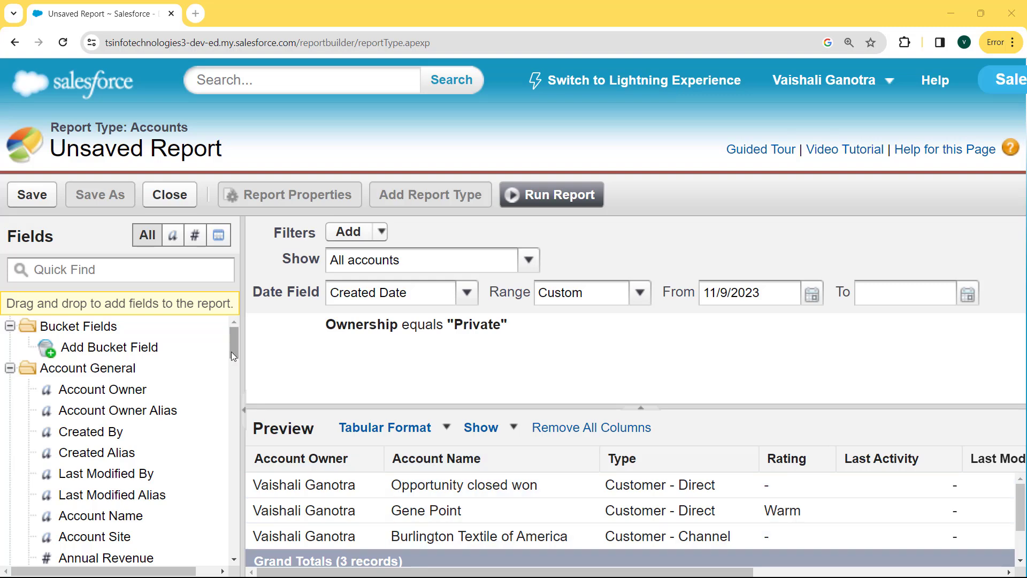
Add the Account Number and Account ID fields as columns of the report and run it
mouse_move(231, 351)
mouse_down()
mouse_move(230, 370)
mouse_move(230, 361)
mouse_up()
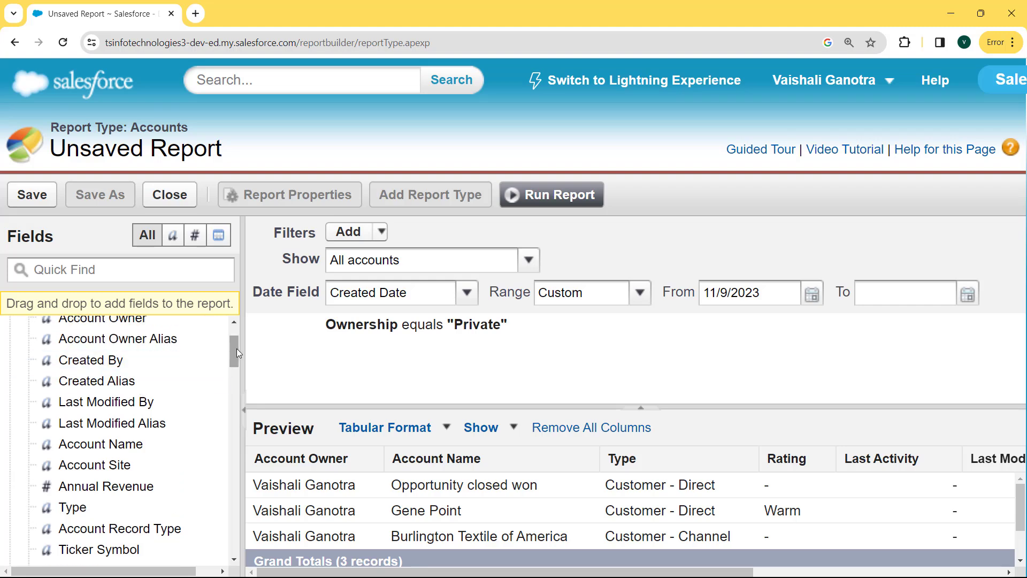
drag(234, 351, 138, 406)
double_click(133, 408)
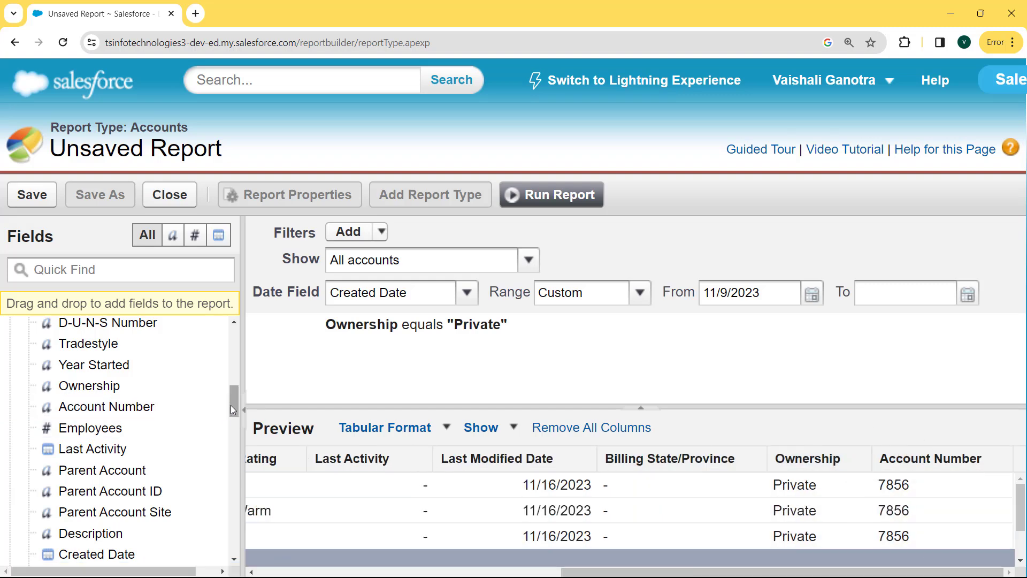
drag(232, 410, 230, 428)
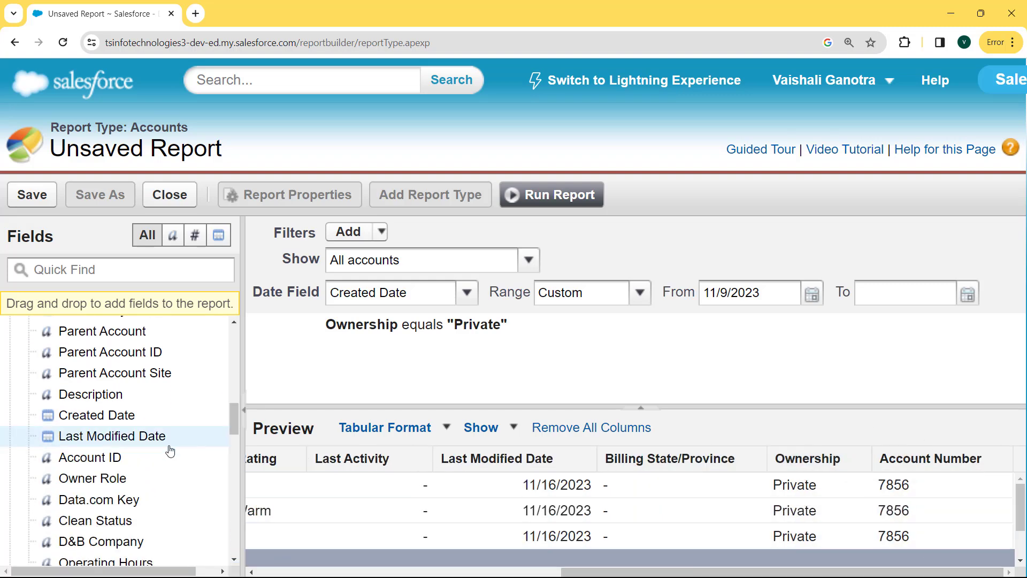
double_click(123, 457)
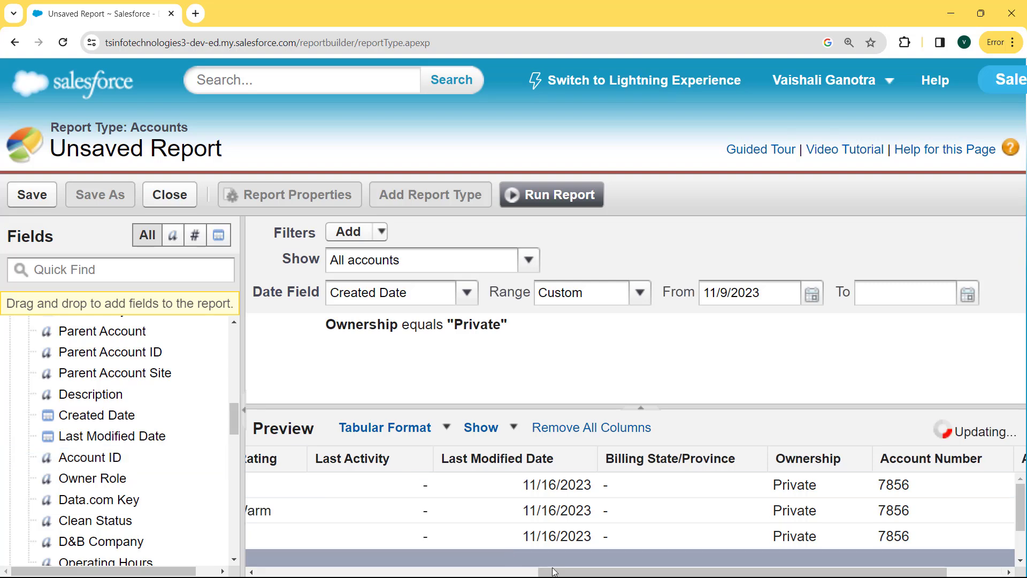
drag(595, 573, 811, 573)
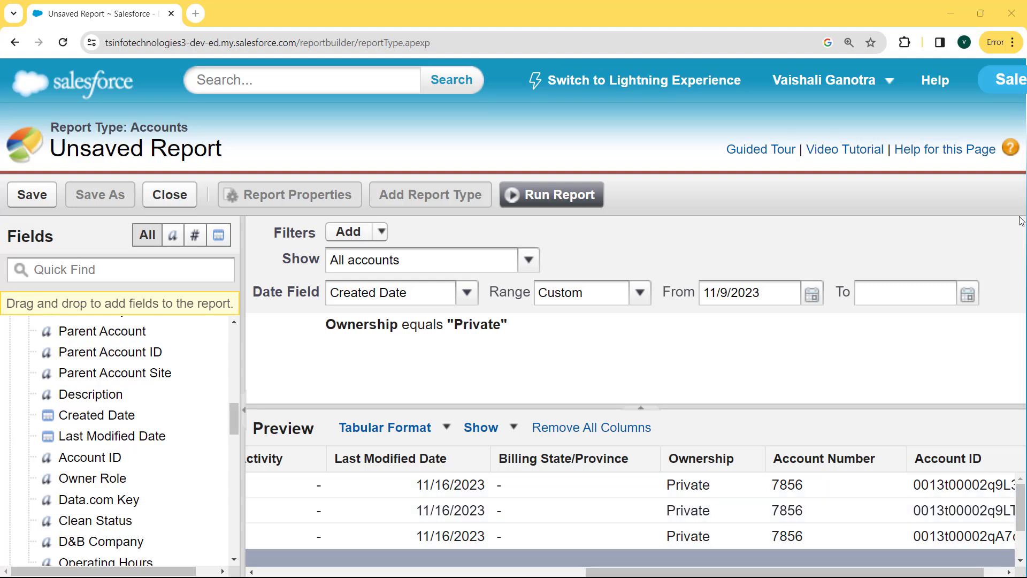
click(564, 194)
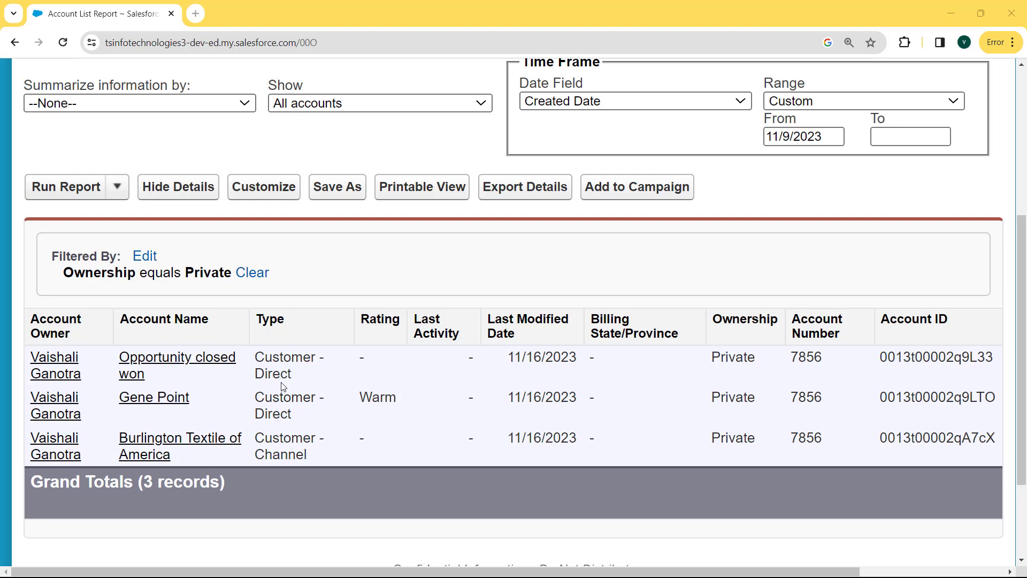
Reopen the report for editing and save it as Salesforce Account Ownership in the Saving Account Report folder
click(145, 258)
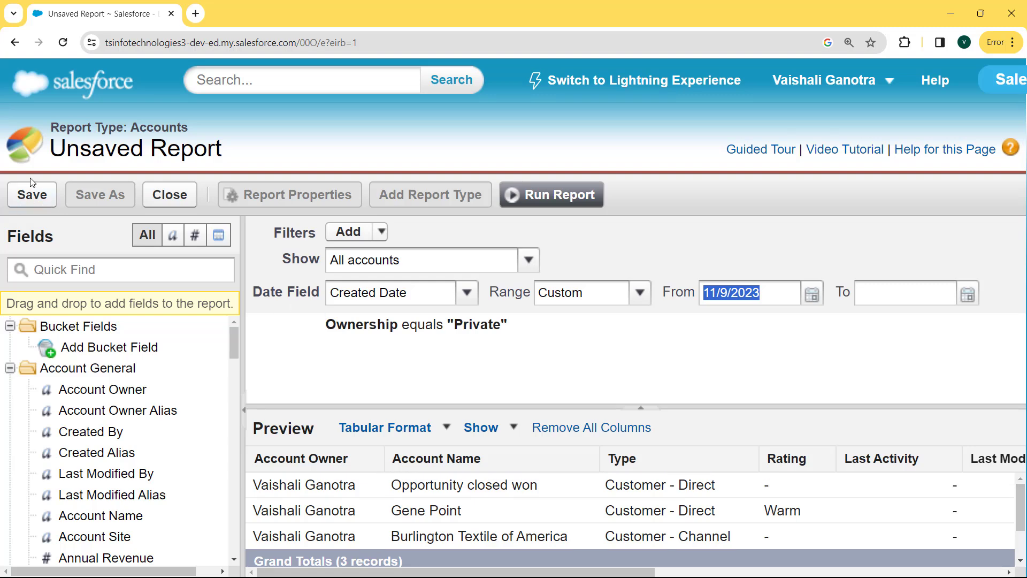
click(28, 197)
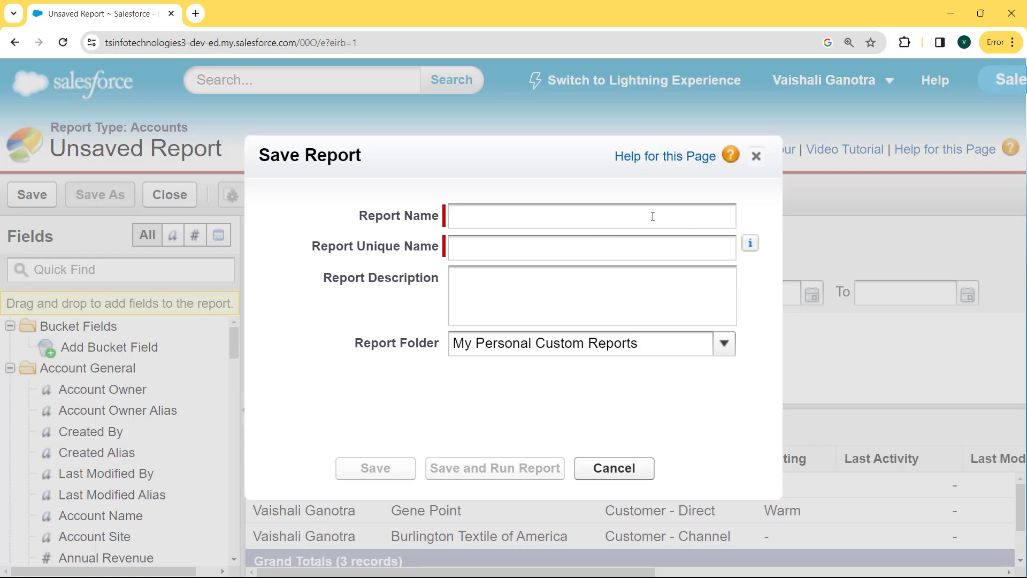
text(Salesforce Account Ownership)
drag(676, 251, 437, 264)
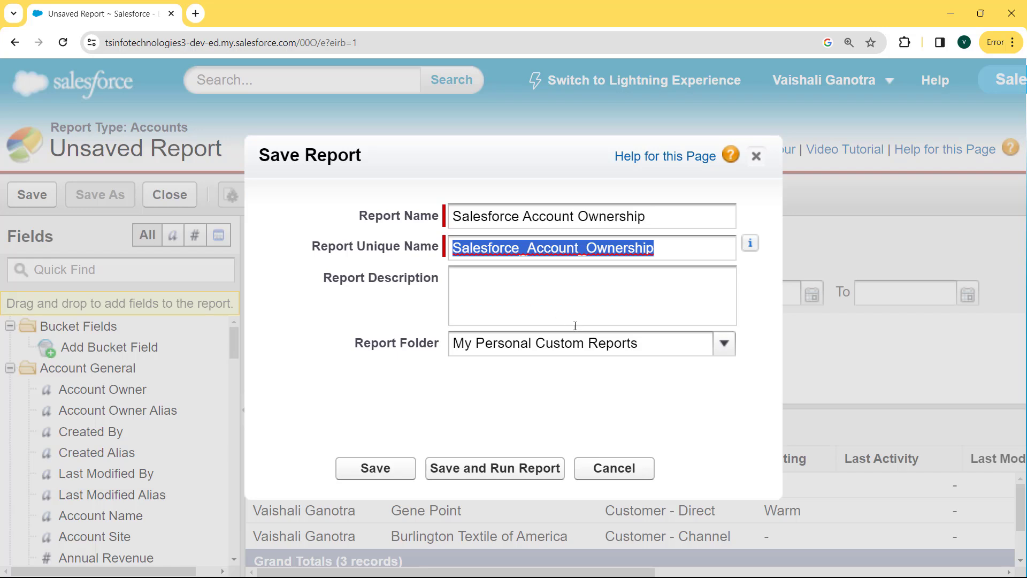
click(724, 344)
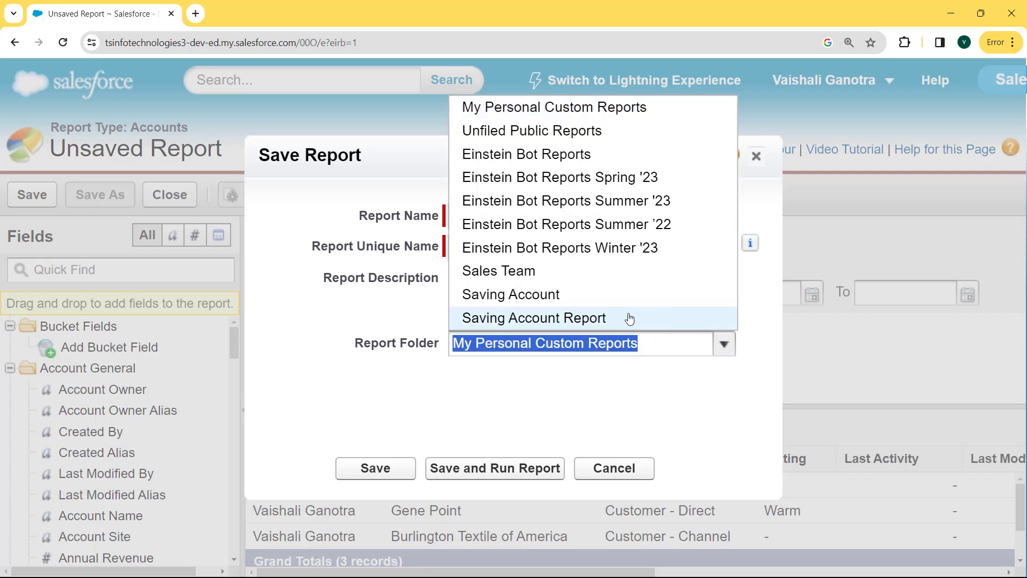
click(544, 320)
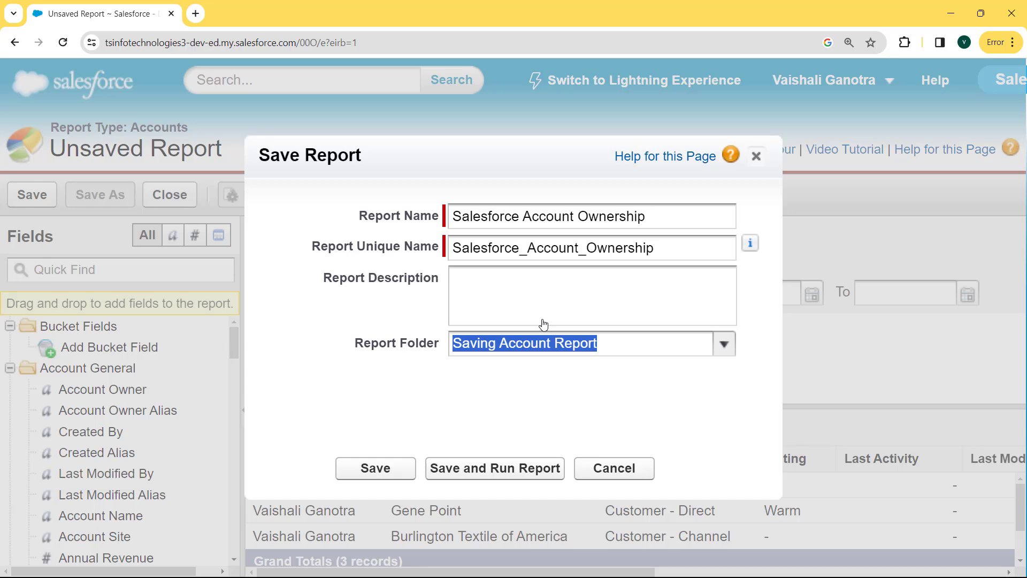
click(386, 470)
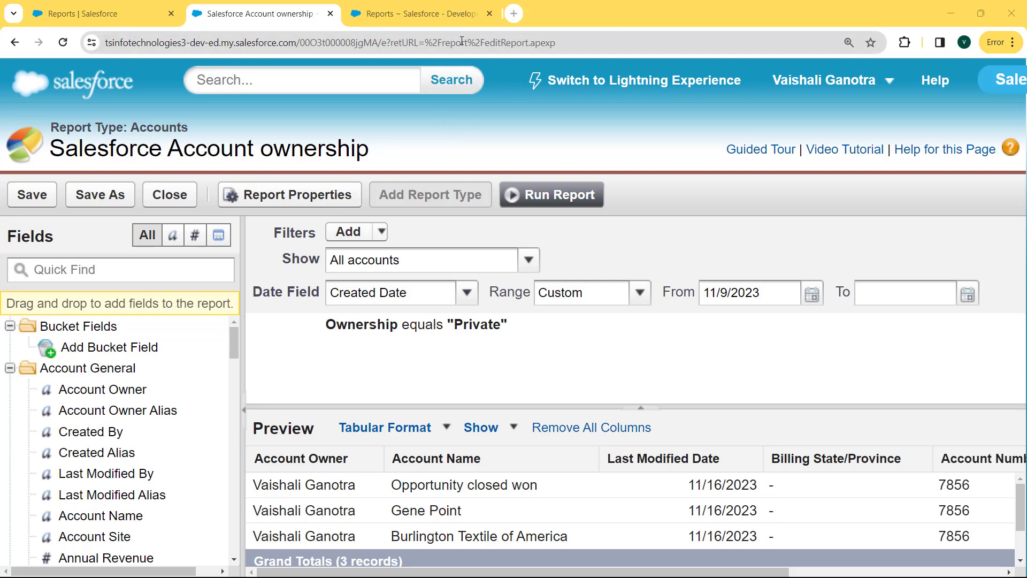
Go to the Reports & Dashboards page and open the export settings for the Salesforce Account ownership report
click(450, 17)
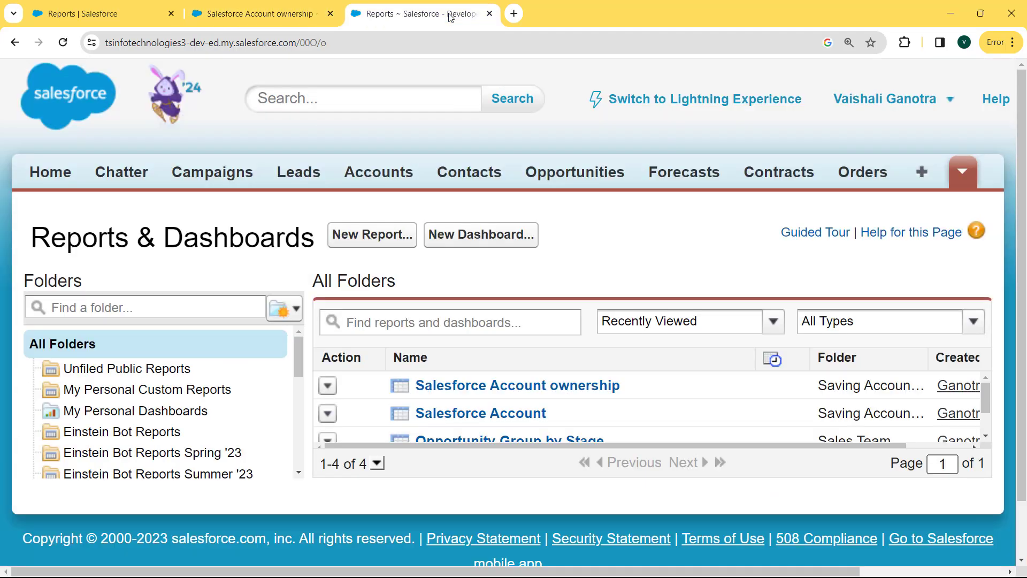
click(961, 176)
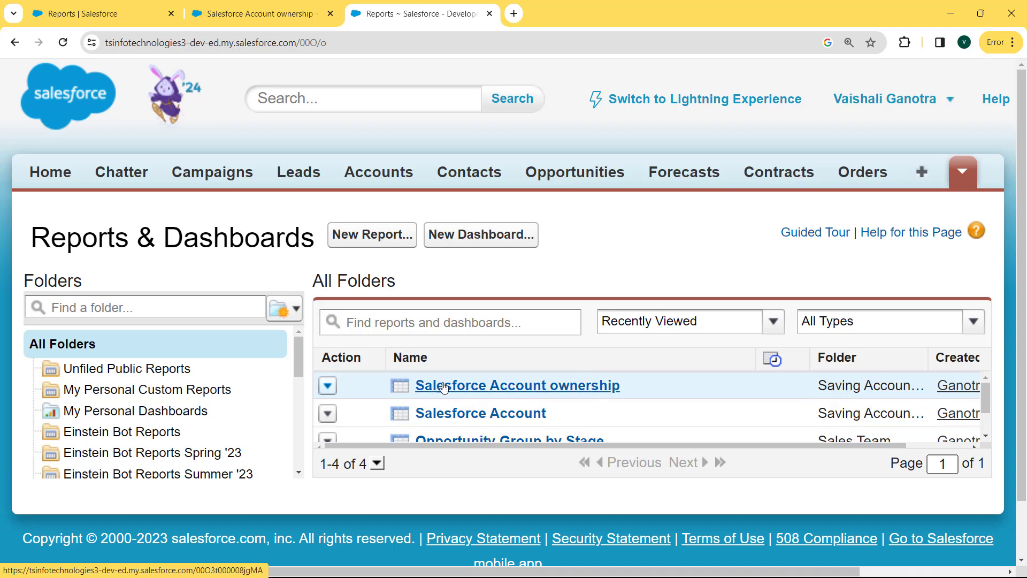
click(328, 386)
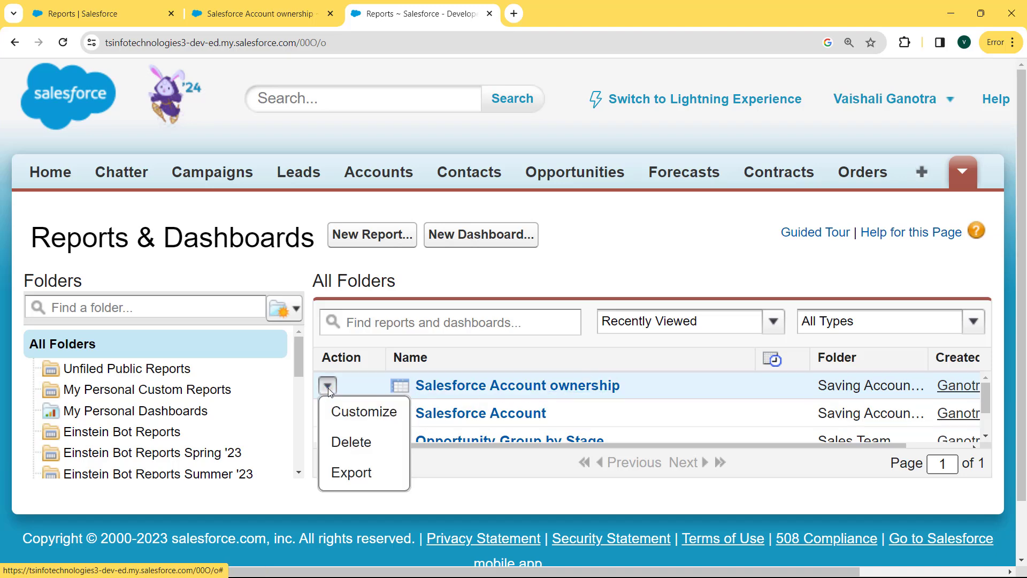
click(350, 473)
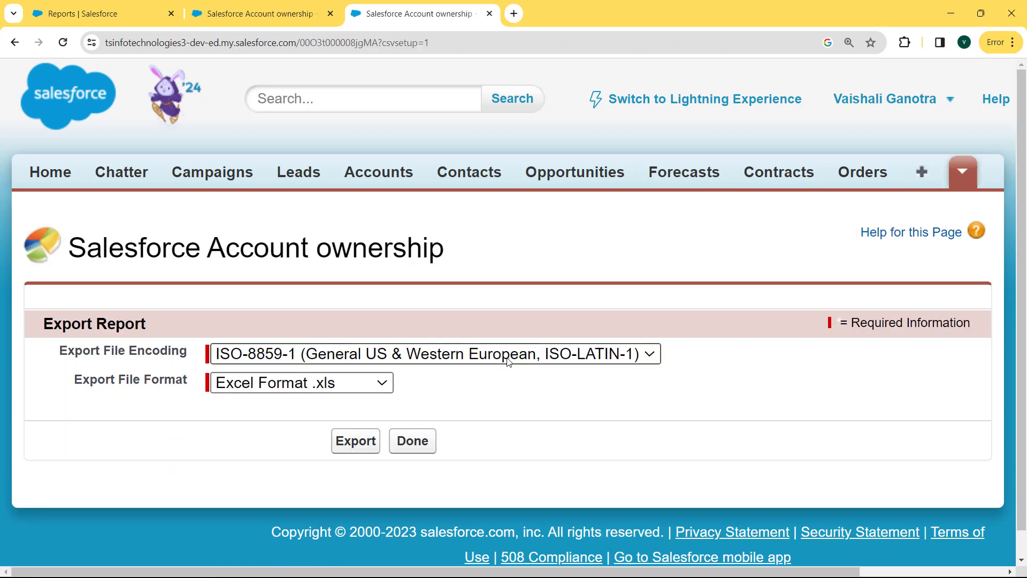
Export the report in Comma Delimited .csv format and open the downloaded file in Excel
click(374, 387)
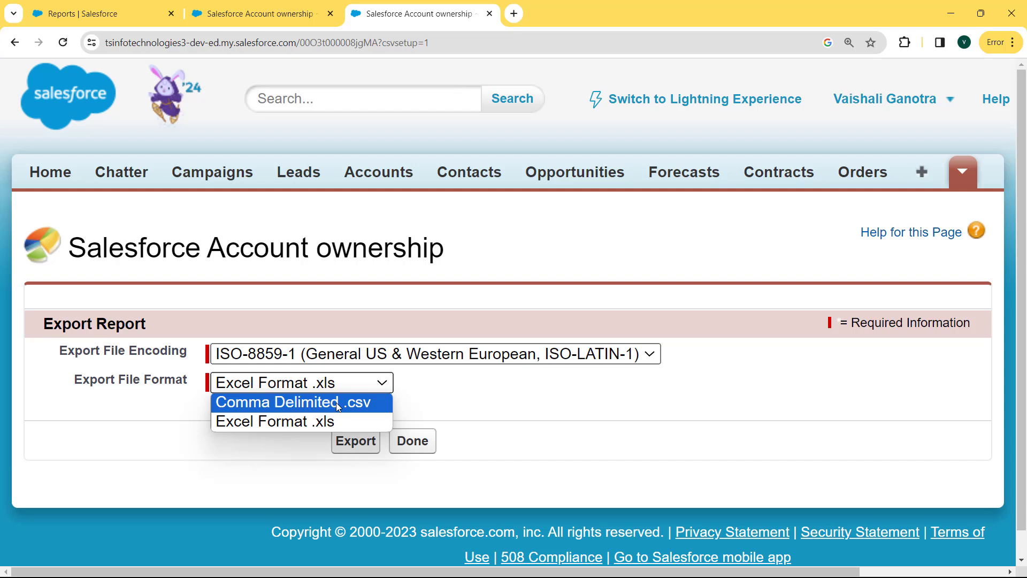
click(336, 404)
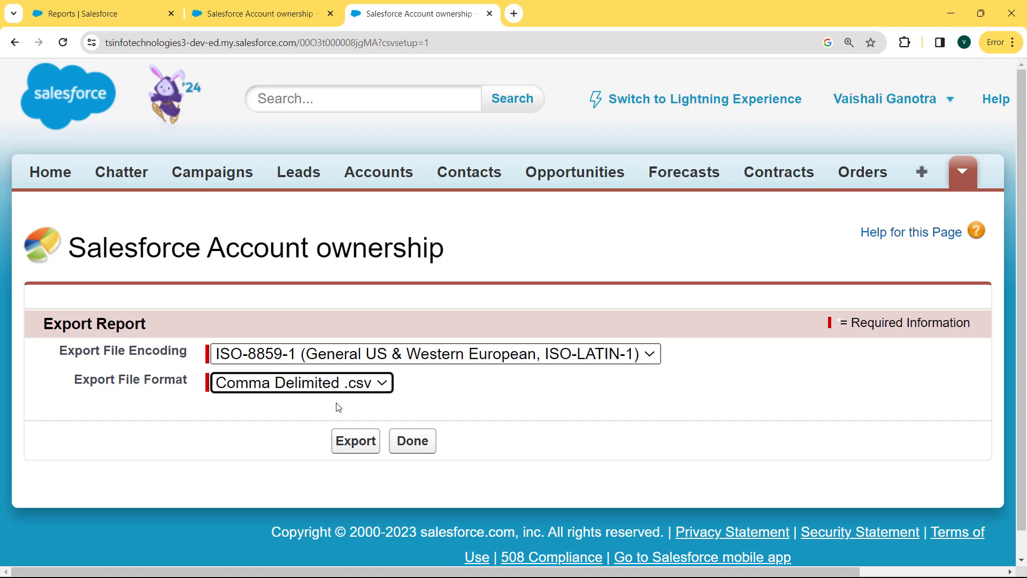
click(358, 447)
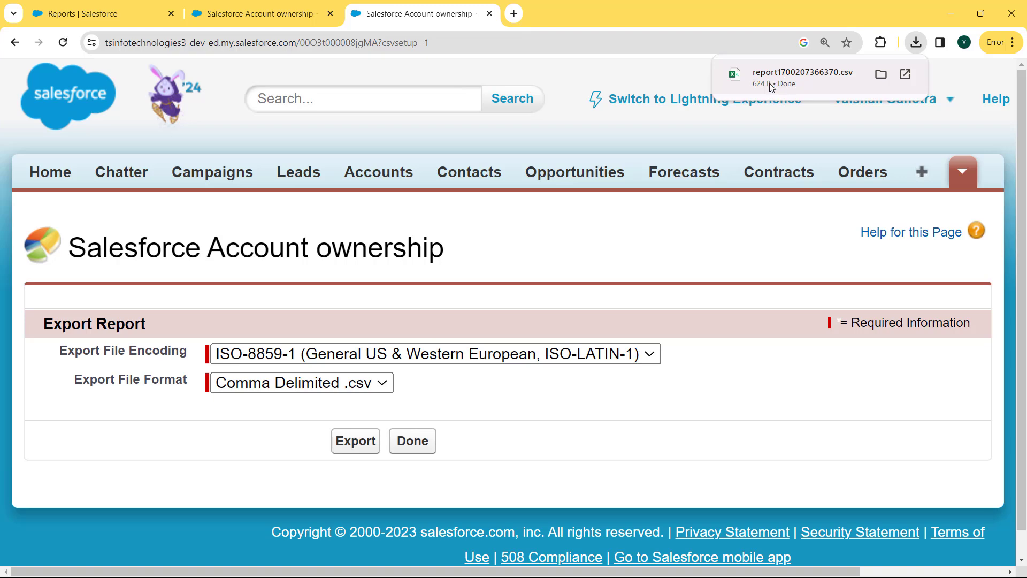
click(774, 85)
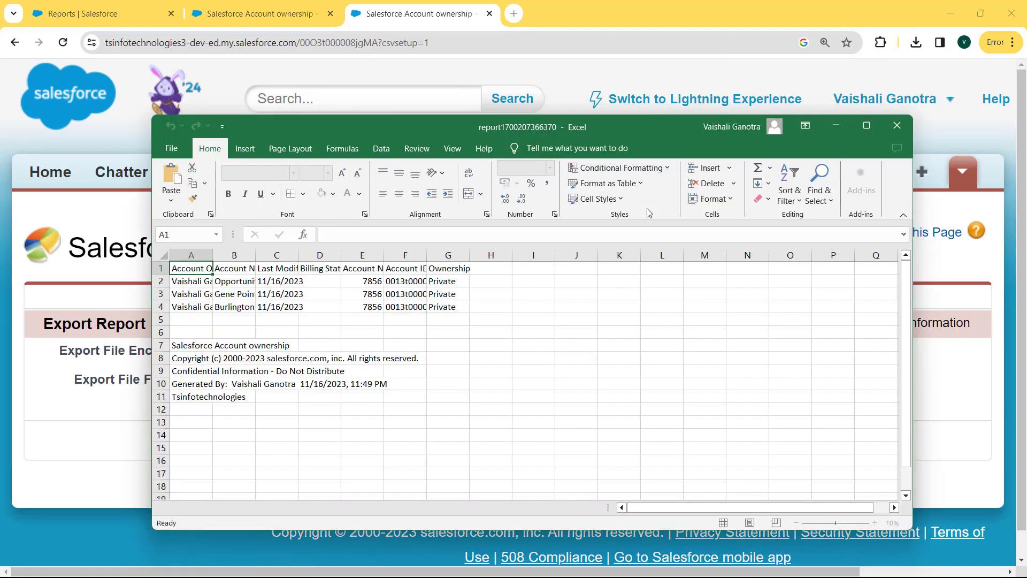